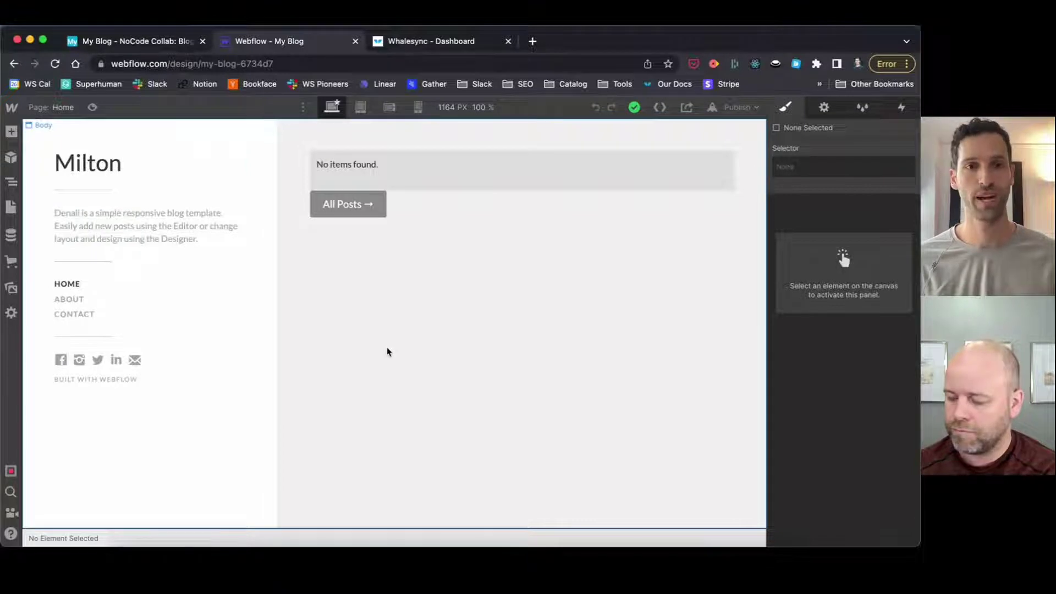
Step: Review the My Blog site's CMS collections in Webflow and the Blog Posts, Authors and Categories tables in the Airtable base
{"action": "left_click", "coordinate": [10, 235]}
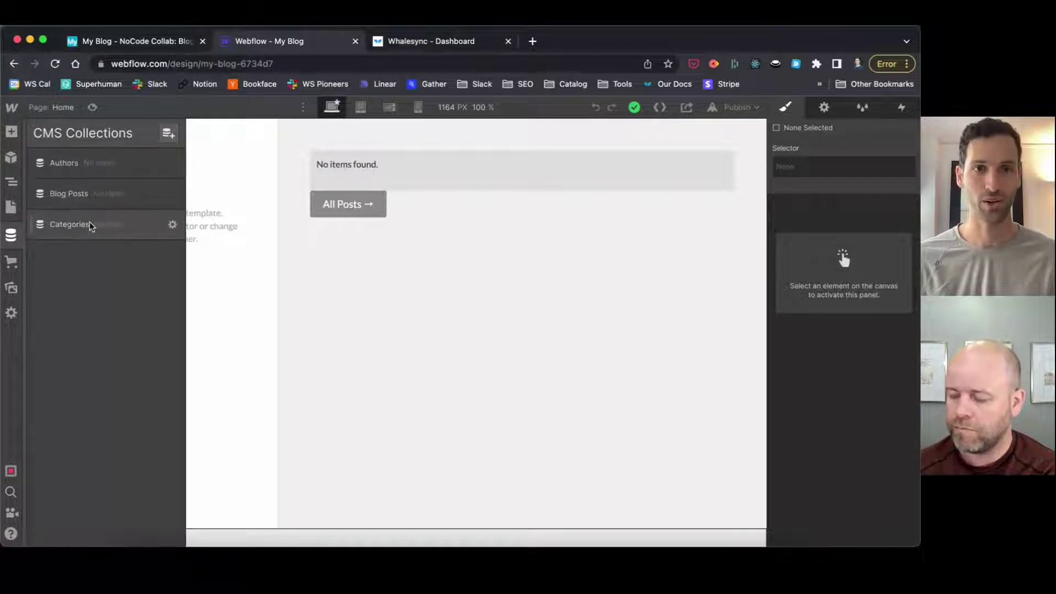
{"action": "left_click", "coordinate": [369, 338]}
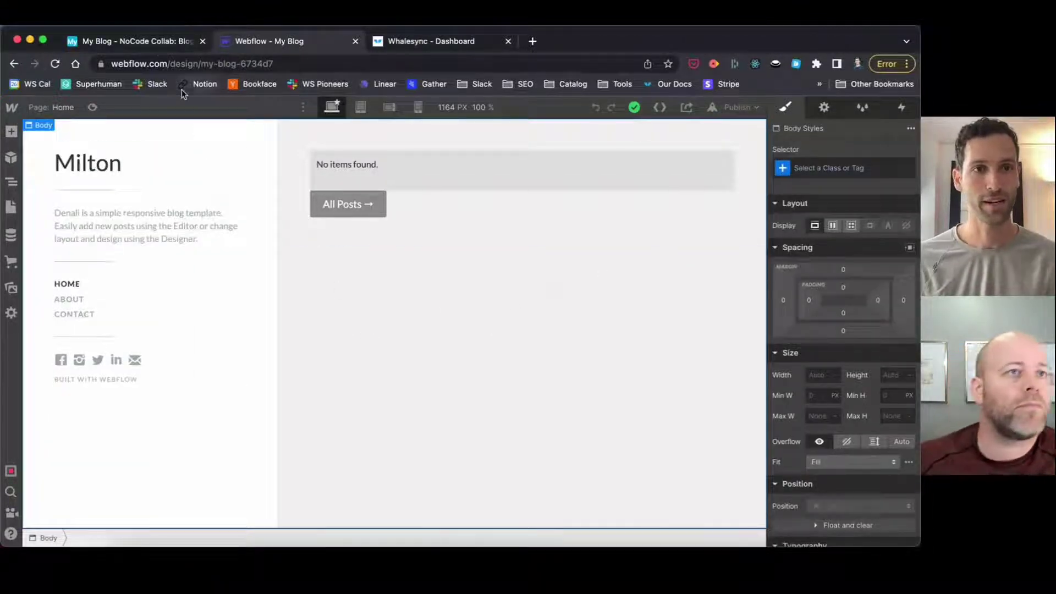
{"action": "left_click", "coordinate": [153, 46]}
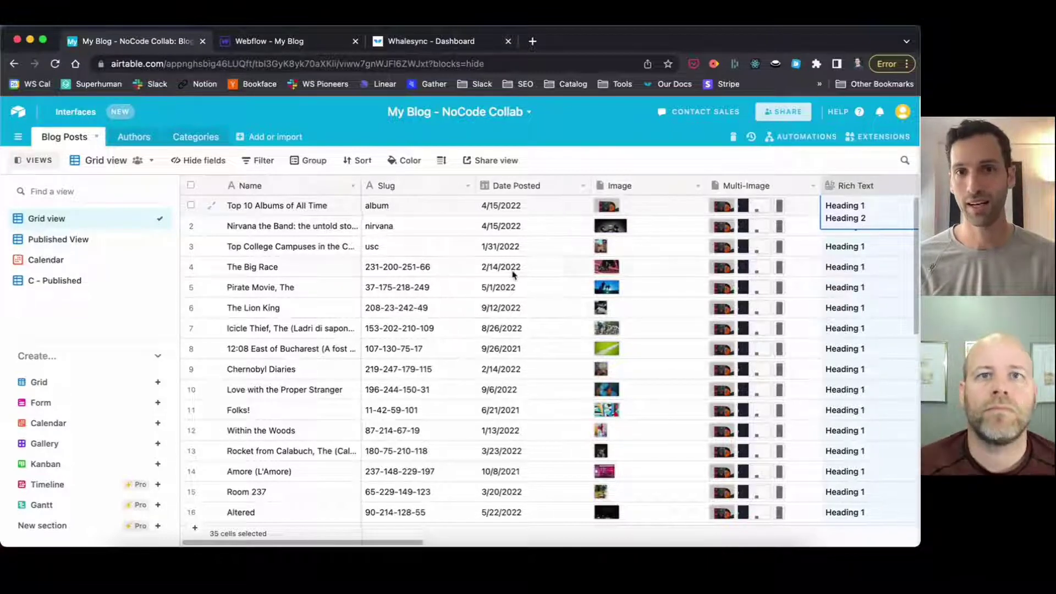
{"action": "scroll", "coordinate": [633, 226], "scroll_direction": "right", "scroll_amount": 5}
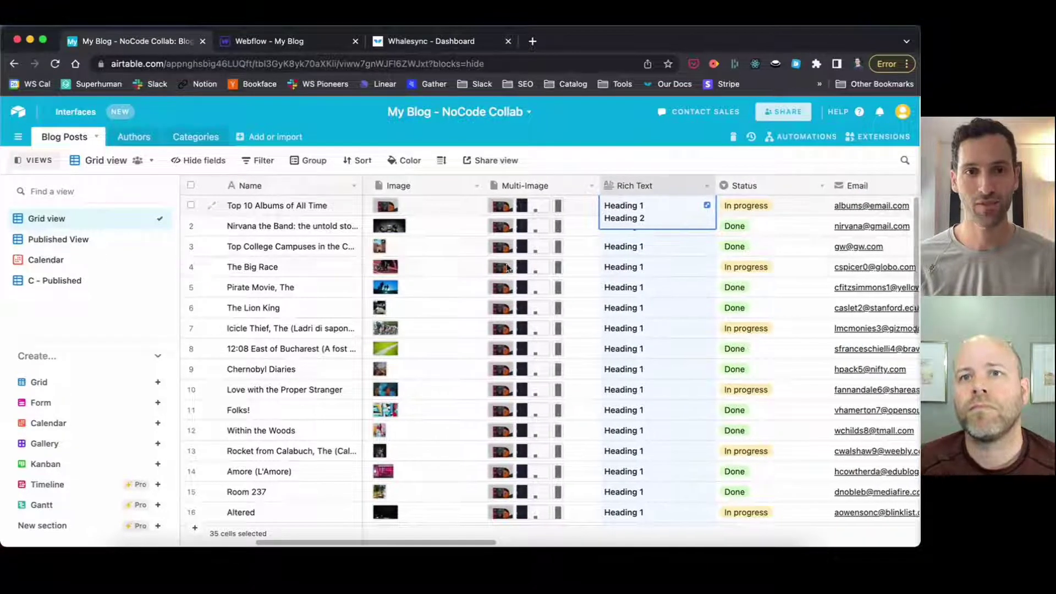
{"action": "scroll", "coordinate": [544, 235], "scroll_direction": "left", "scroll_amount": 3}
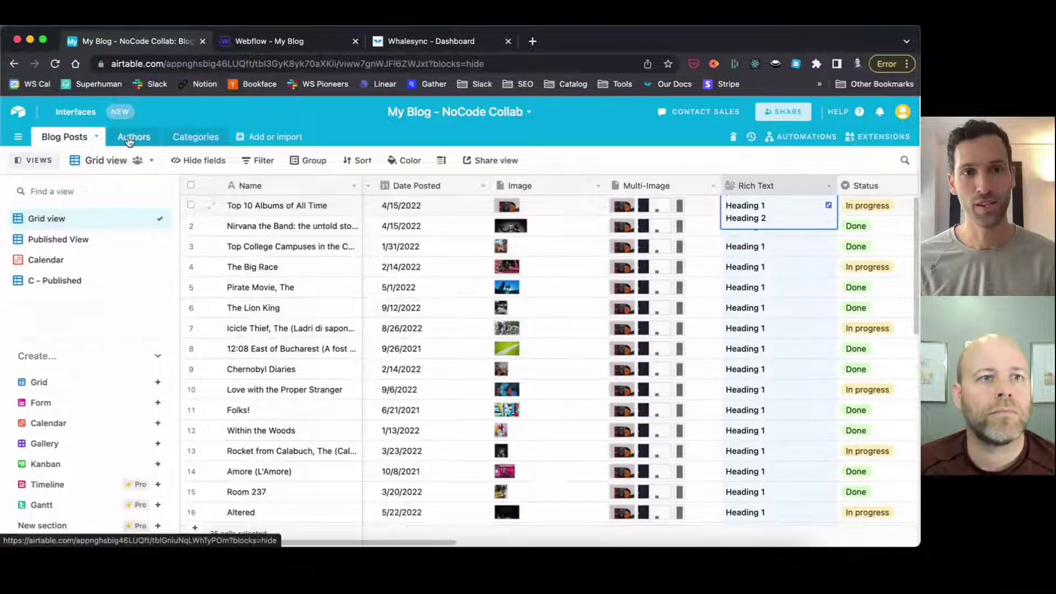
{"action": "left_click", "coordinate": [147, 136]}
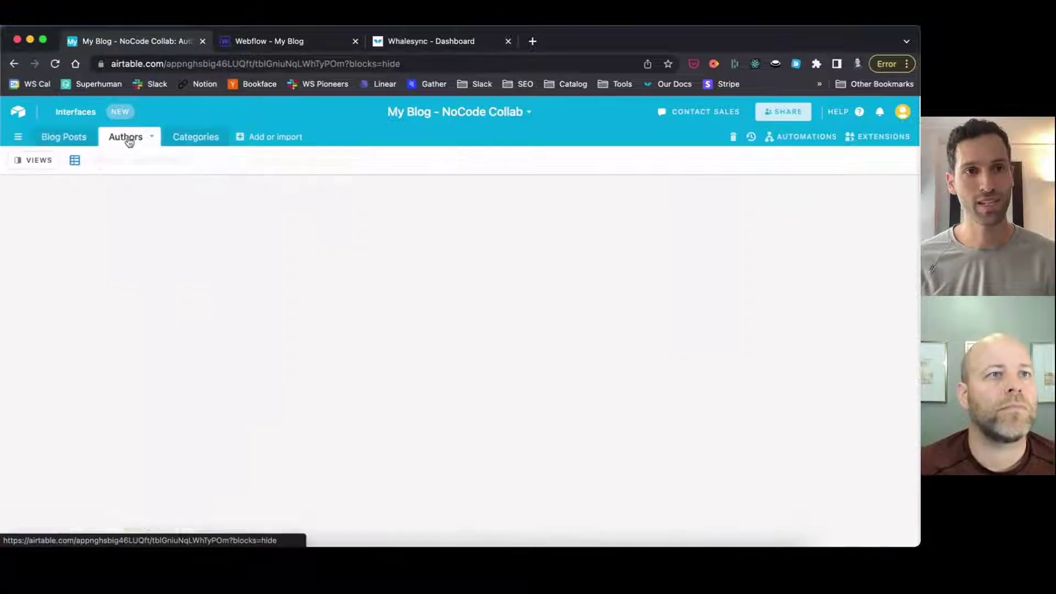
{"action": "left_click", "coordinate": [192, 137]}
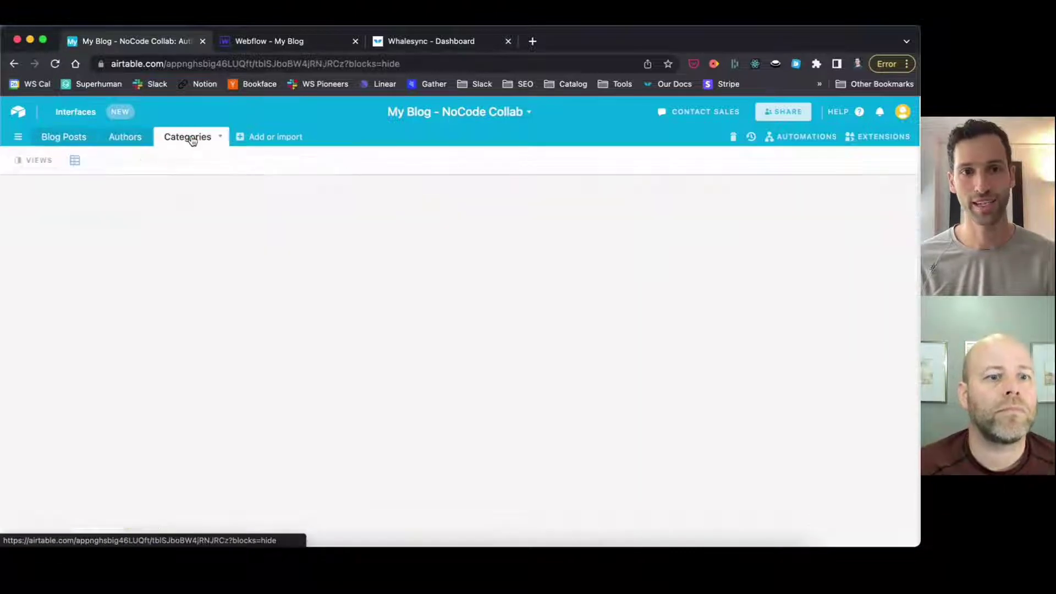
{"action": "left_click", "coordinate": [66, 137]}
Step: Switch to Whalesync and start creating a new base, proceeding to the Airtable connection form
{"action": "left_click", "coordinate": [443, 44]}
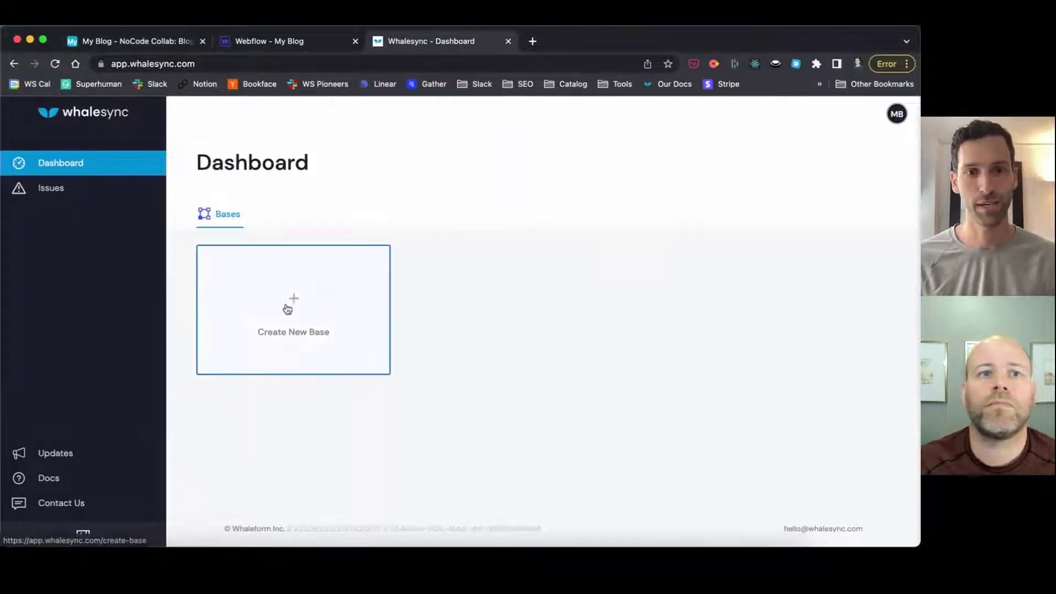
{"action": "left_click", "coordinate": [290, 327]}
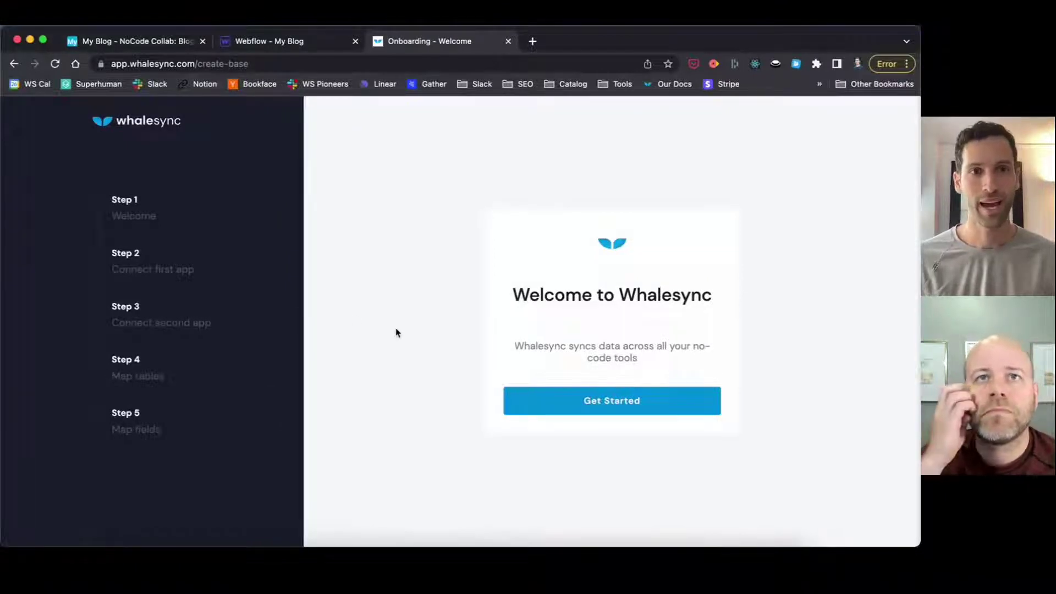
{"action": "left_click", "coordinate": [633, 410]}
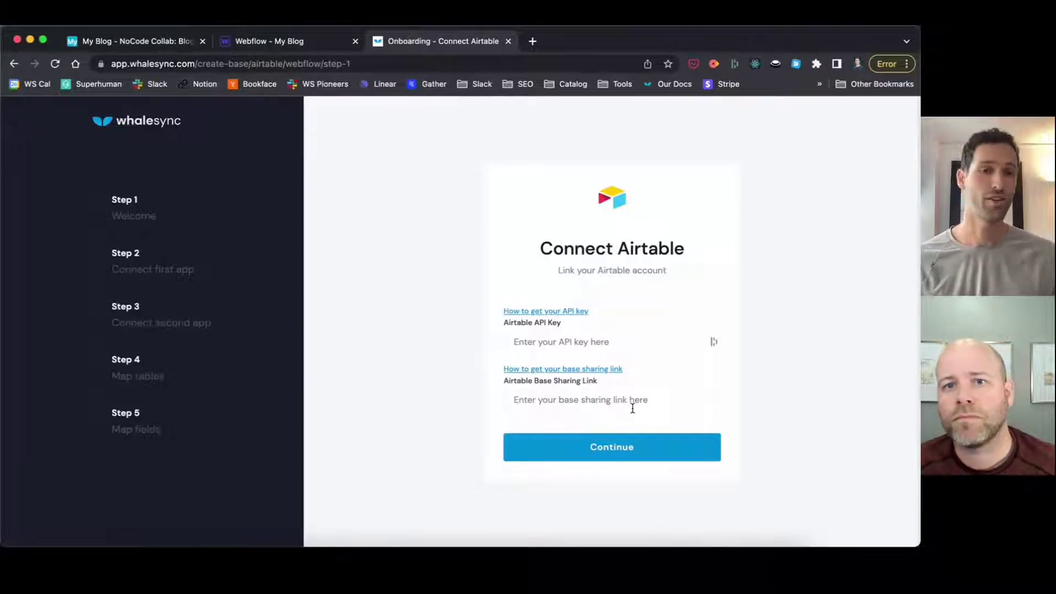
Step: Open the Airtable account overview and copy the personal API key
{"action": "left_click", "coordinate": [146, 42]}
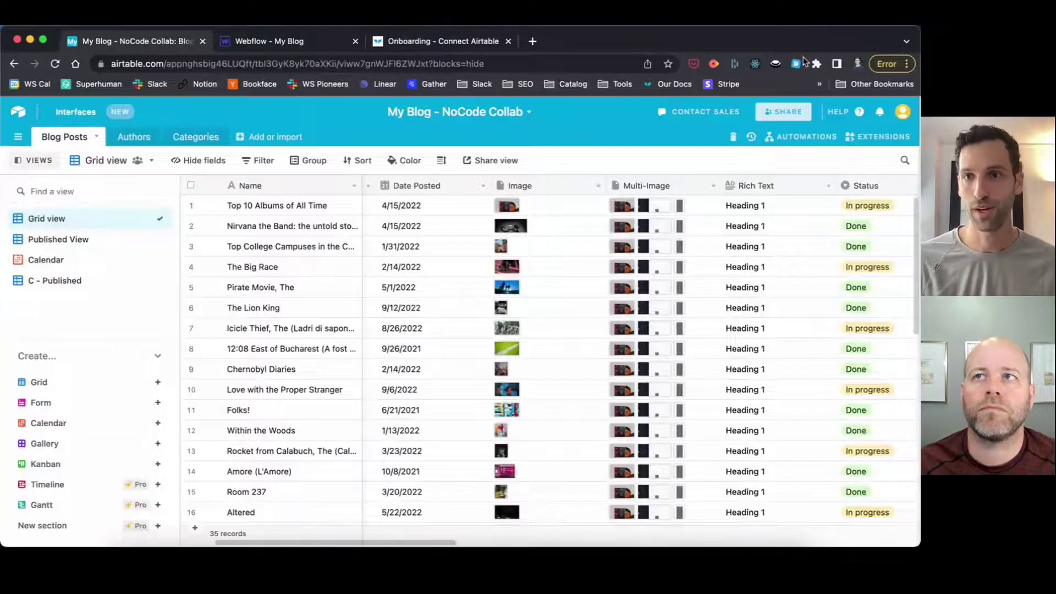
{"action": "left_click", "coordinate": [903, 113]}
{"action": "left_click", "coordinate": [846, 164]}
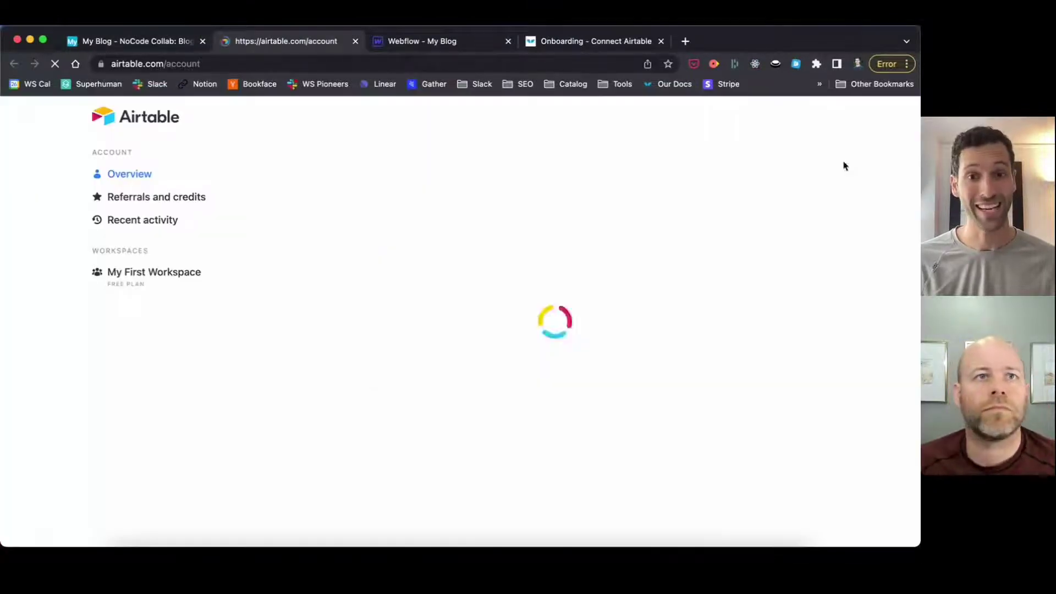
{"action": "scroll", "coordinate": [495, 318], "scroll_direction": "down", "scroll_amount": 3}
{"action": "left_click", "coordinate": [346, 407]}
{"action": "key", "text": "super+c"}
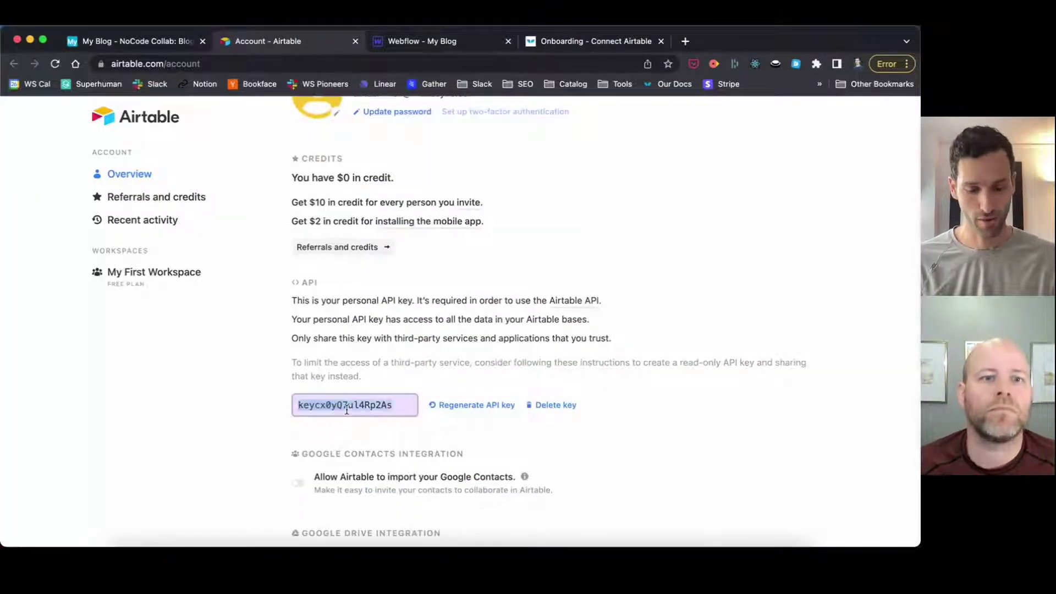
Step: Return to Whalesync's Airtable connection form and paste the copied key as the Airtable API Key
{"action": "left_click", "coordinate": [575, 41]}
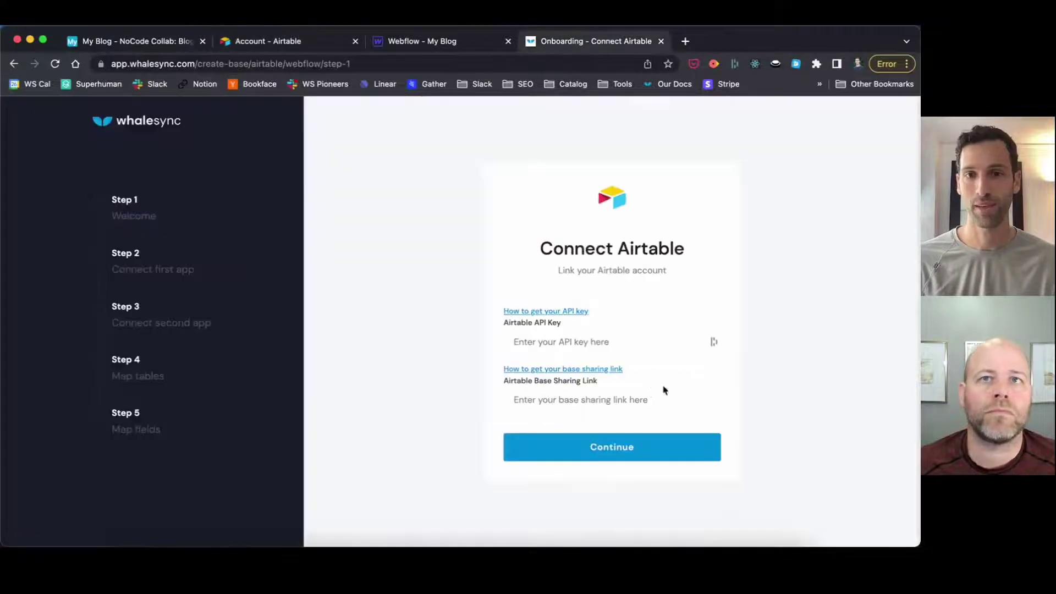
{"action": "left_click", "coordinate": [587, 346]}
{"action": "key", "text": "super+v"}
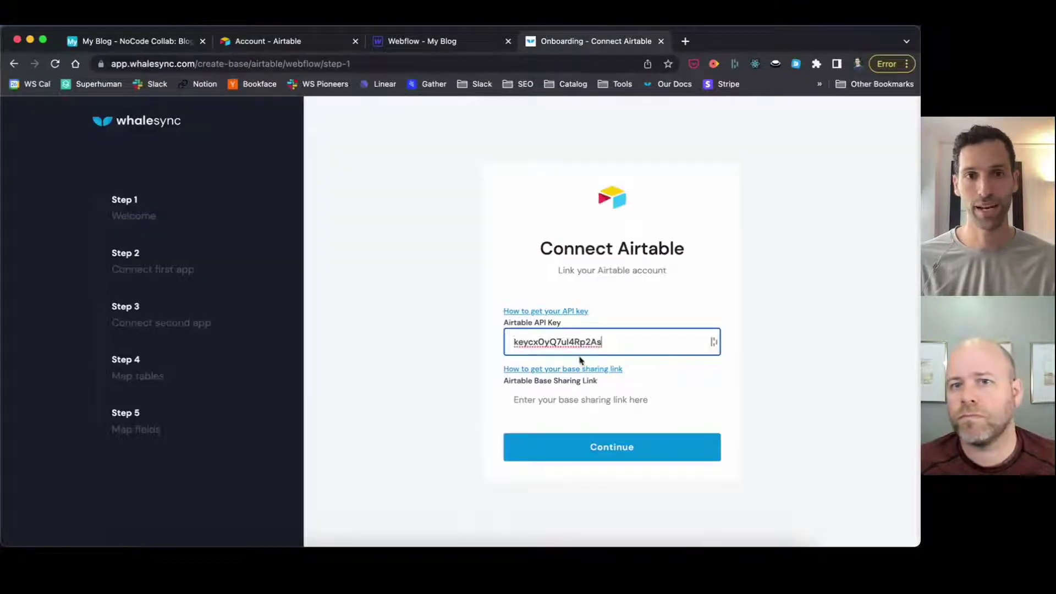
Step: Enable the public read-only shared link for the My Blog - NoCode Collab base in Airtable and copy it
{"action": "left_click", "coordinate": [151, 44]}
{"action": "left_click", "coordinate": [778, 111]}
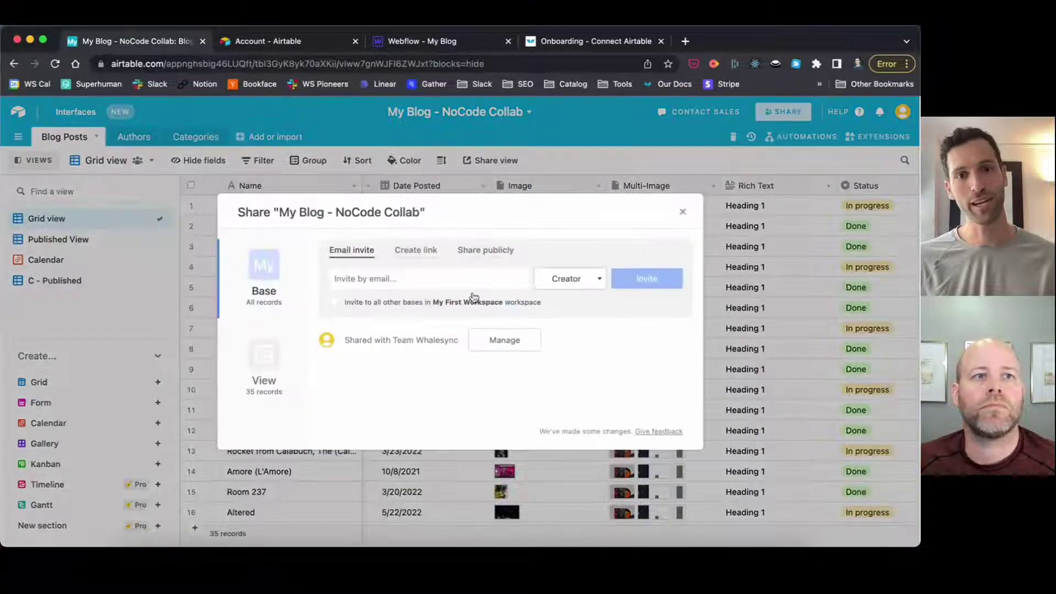
{"action": "left_click", "coordinate": [485, 256]}
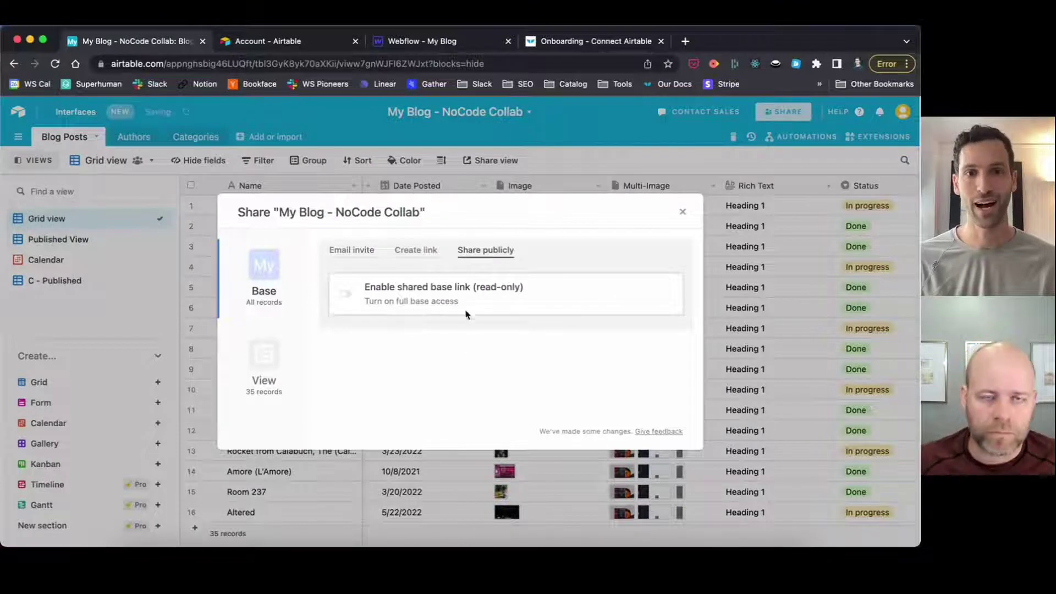
{"action": "left_click", "coordinate": [402, 283]}
{"action": "left_click", "coordinate": [414, 321]}
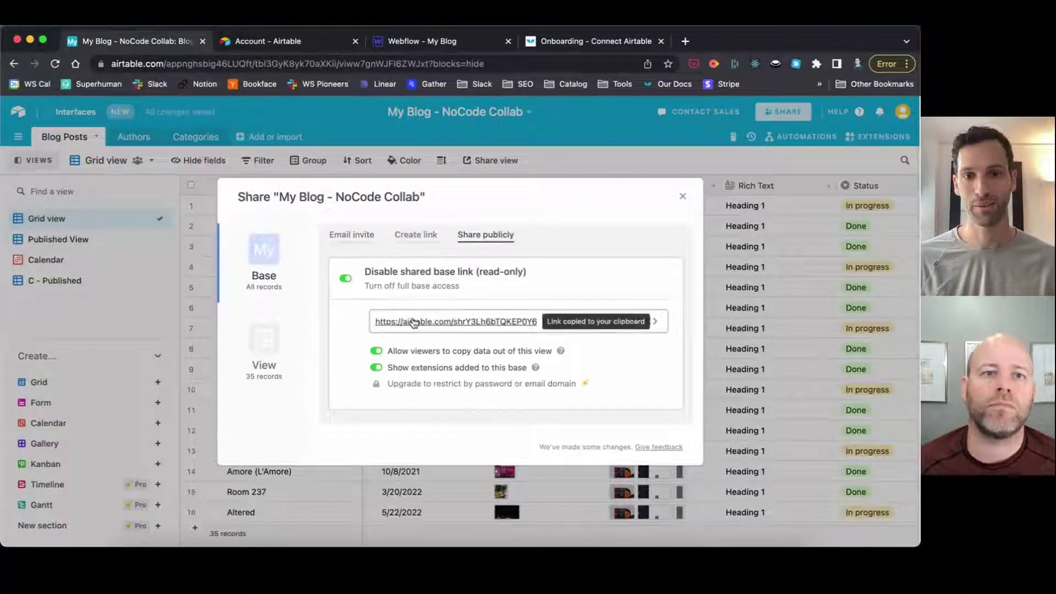
Step: Paste the copied link as the Airtable Base Sharing Link in Whalesync and submit the Airtable connection
{"action": "left_click", "coordinate": [588, 42]}
{"action": "left_click", "coordinate": [552, 394]}
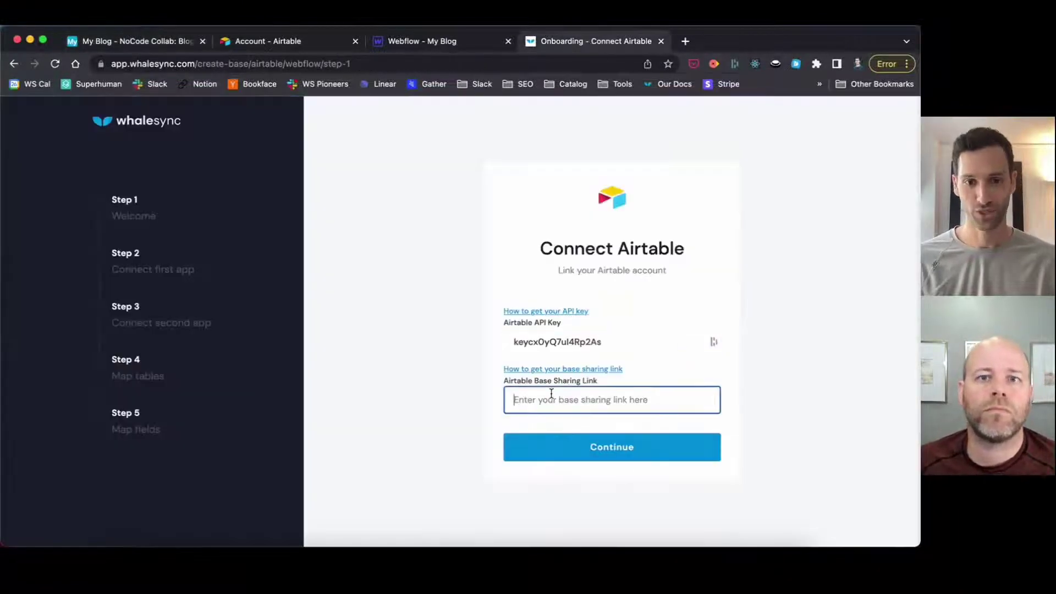
{"action": "key", "text": "super+v"}
{"action": "left_click", "coordinate": [585, 456]}
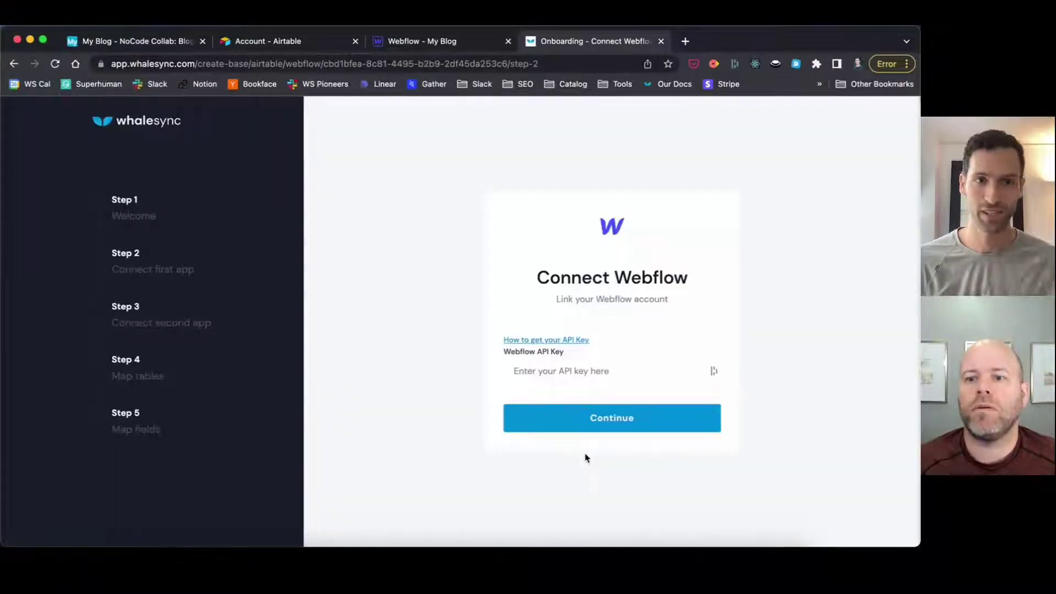
Step: Close the Airtable base's sharing dialog and open the My Blog site's Integrations settings in Webflow
{"action": "left_click", "coordinate": [149, 40]}
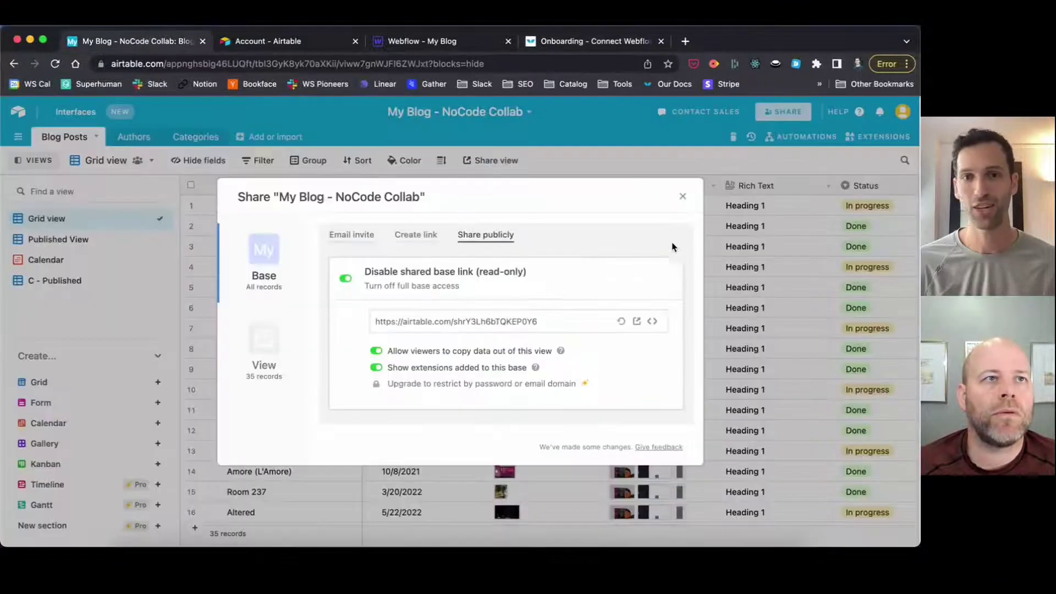
{"action": "left_click", "coordinate": [683, 197]}
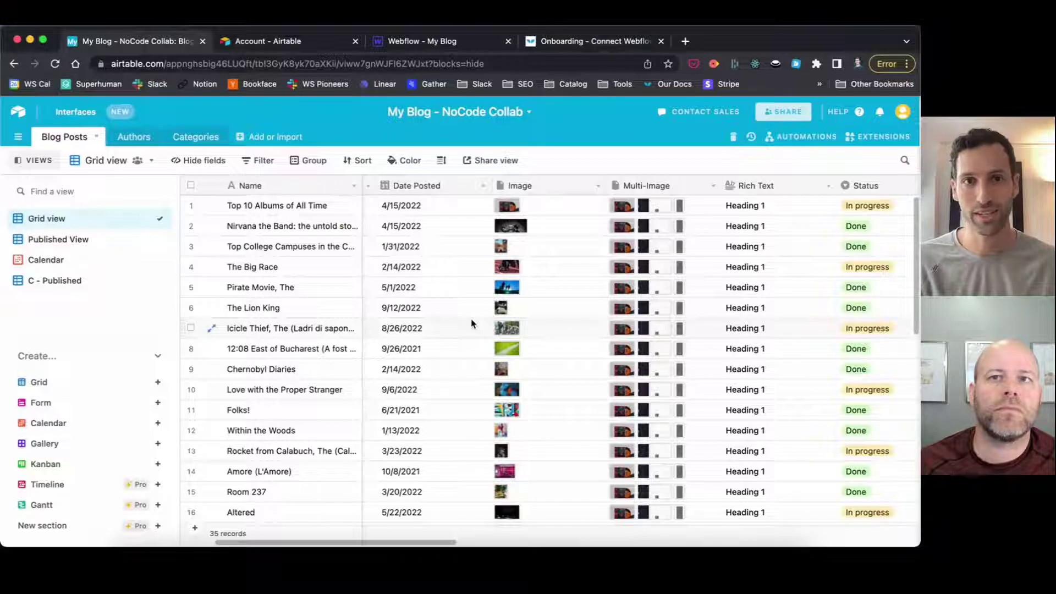
{"action": "left_click", "coordinate": [422, 41]}
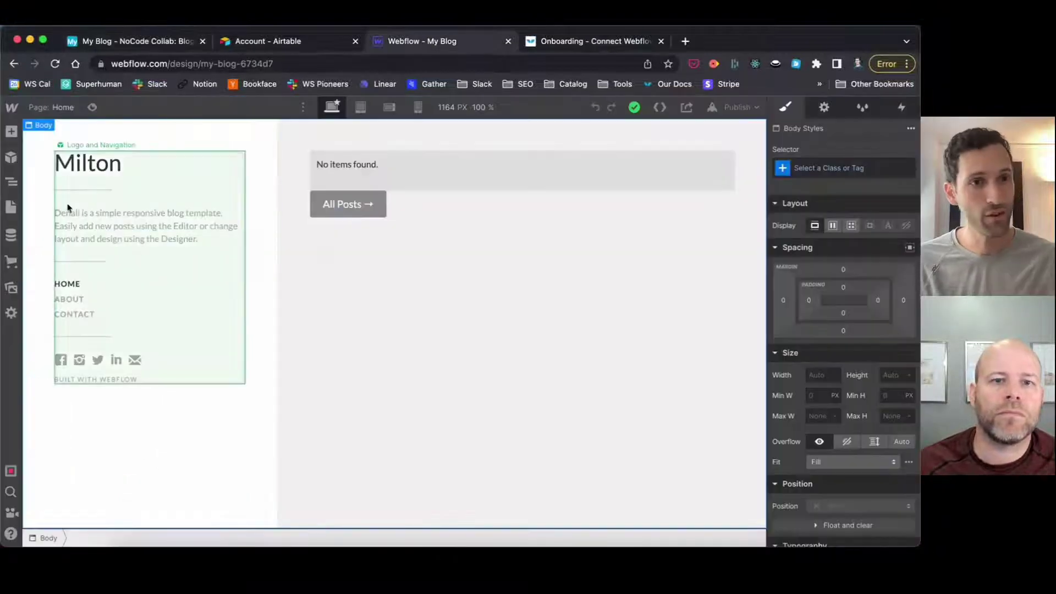
{"action": "left_click", "coordinate": [12, 108]}
{"action": "left_click", "coordinate": [64, 142]}
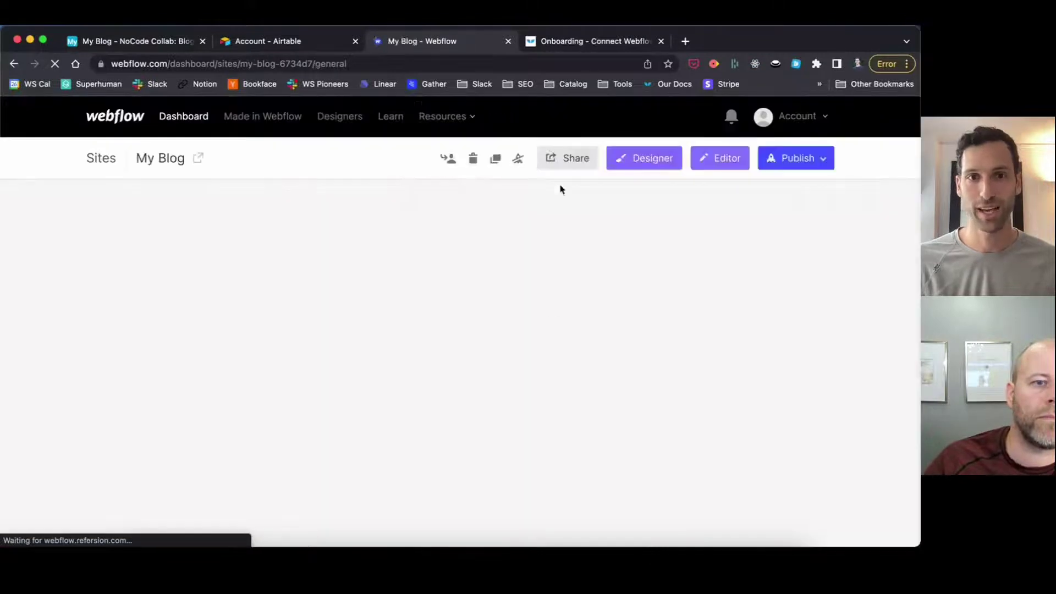
{"action": "left_click", "coordinate": [522, 205]}
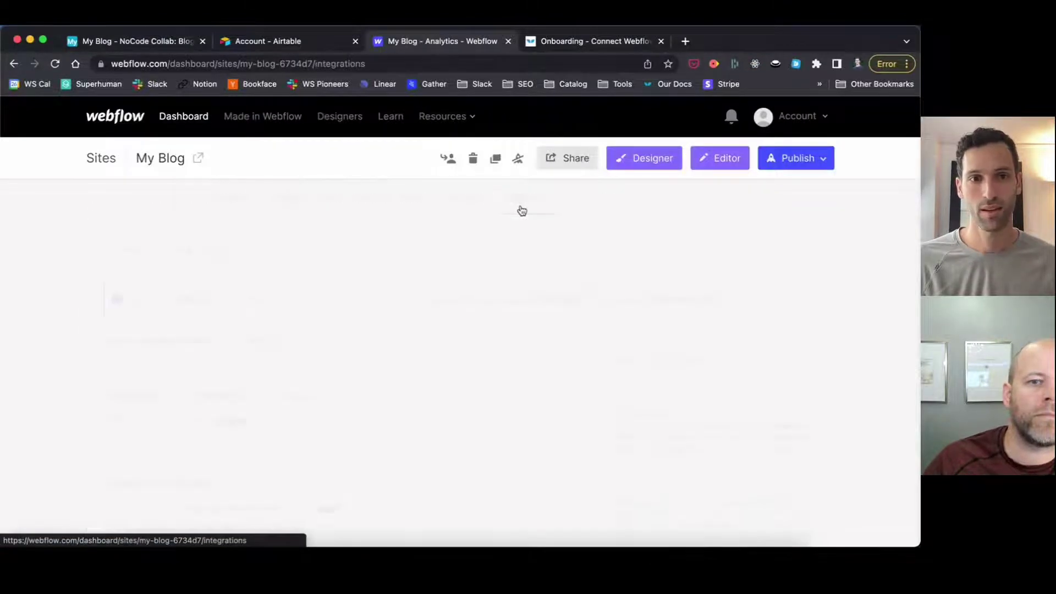
Step: Generate a new API token for the My Blog site under API Access and copy it
{"action": "scroll", "coordinate": [225, 297], "scroll_direction": "down", "scroll_amount": 20}
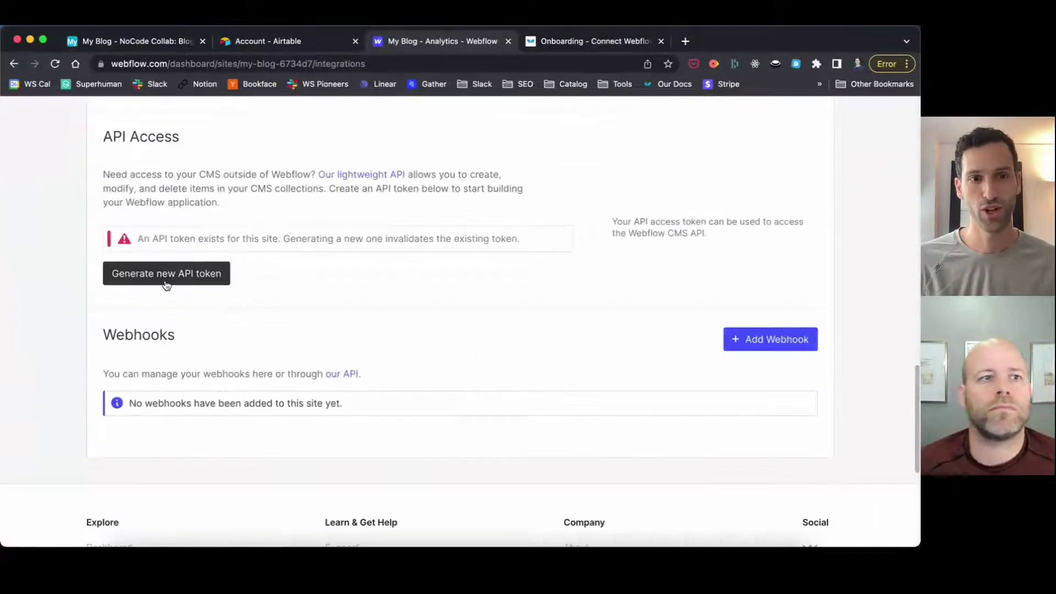
{"action": "left_click", "coordinate": [153, 274]}
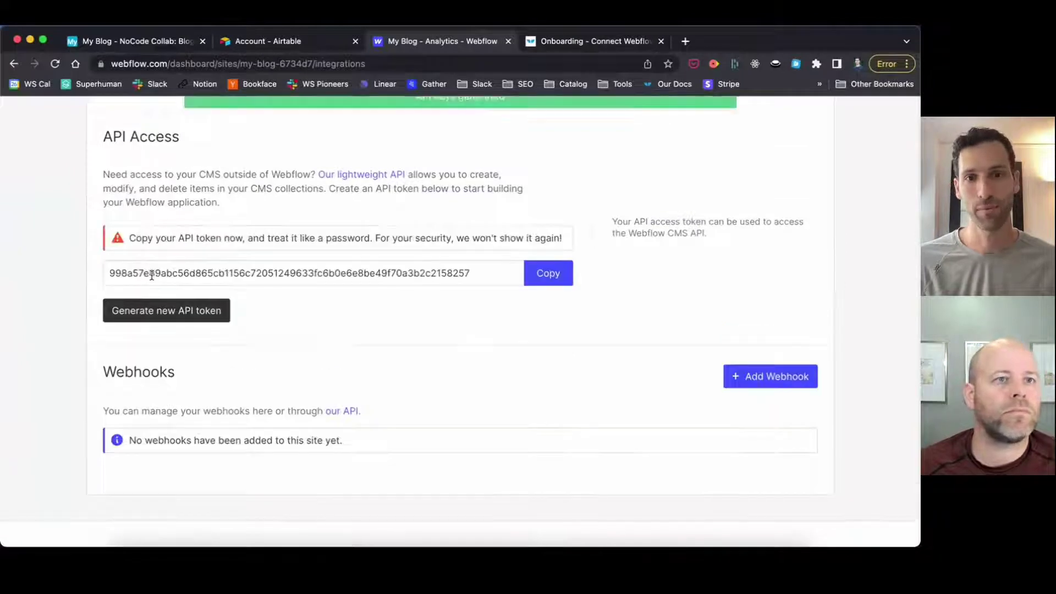
{"action": "left_click", "coordinate": [542, 274]}
Step: Paste the copied token as the Webflow API Key in Whalesync and submit the Webflow connection
{"action": "left_click", "coordinate": [572, 41]}
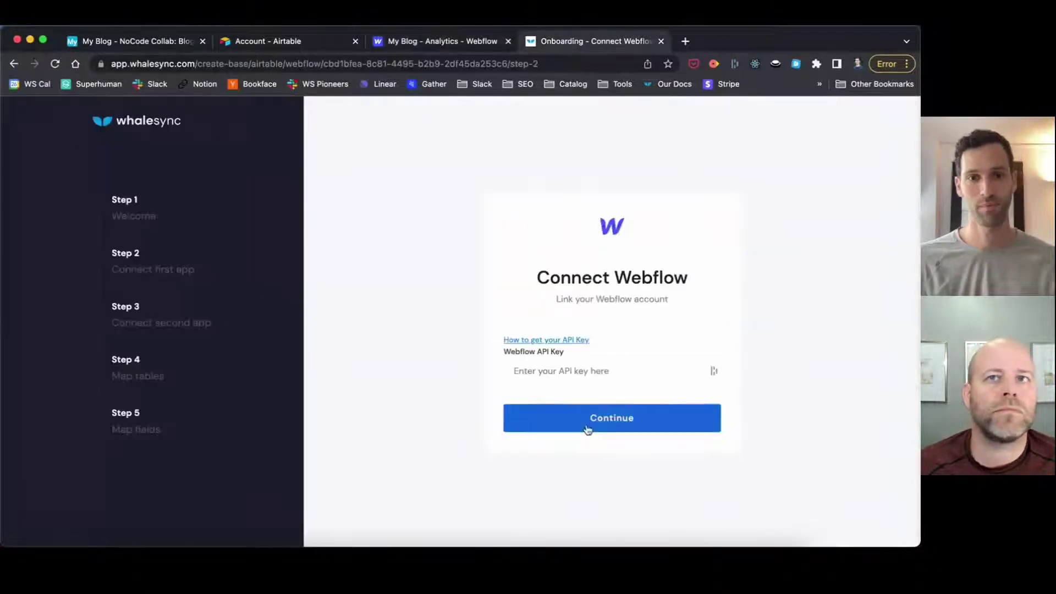
{"action": "left_click", "coordinate": [544, 373]}
{"action": "key", "text": "super+v"}
{"action": "left_click", "coordinate": [540, 419]}
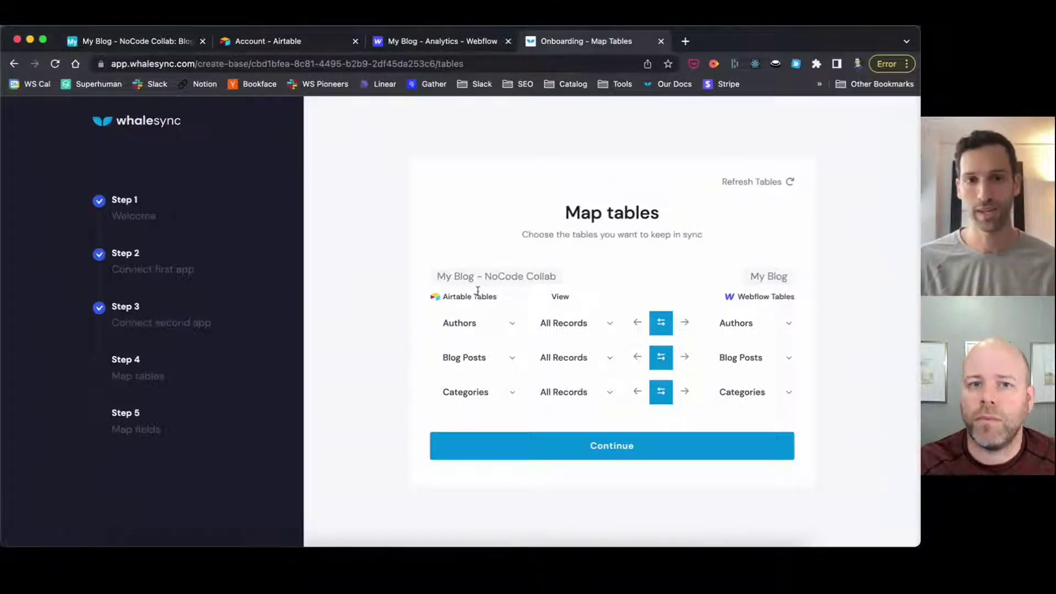
Step: Look over the Airtable Blog Posts table, reopen My Blog in the Webflow Designer, and return to Whalesync's table mapping
{"action": "left_click", "coordinate": [152, 48]}
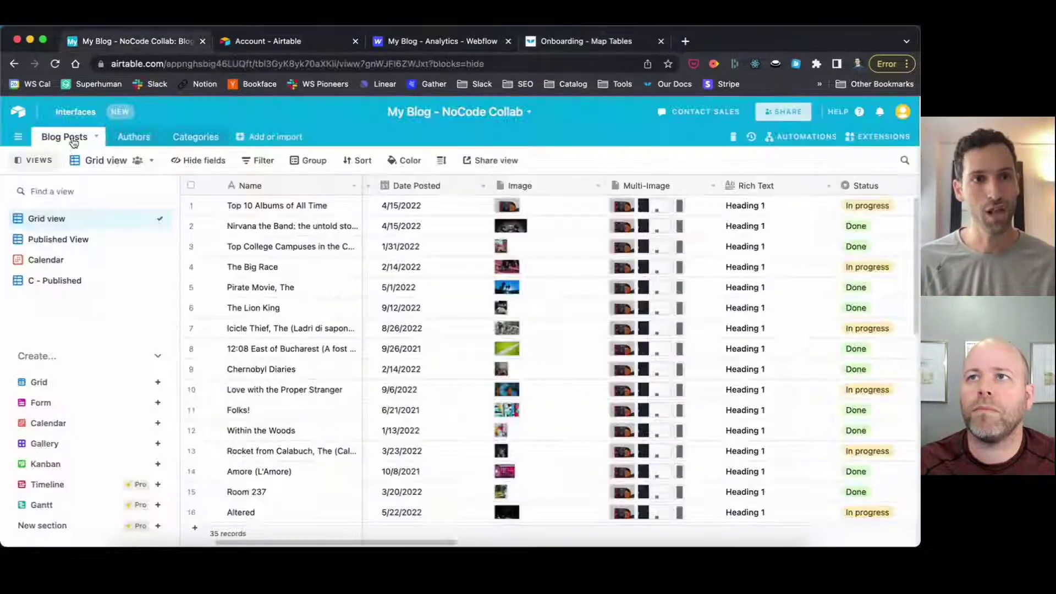
{"action": "left_click", "coordinate": [443, 41]}
{"action": "scroll", "coordinate": [596, 160], "scroll_direction": "up", "scroll_amount": 10}
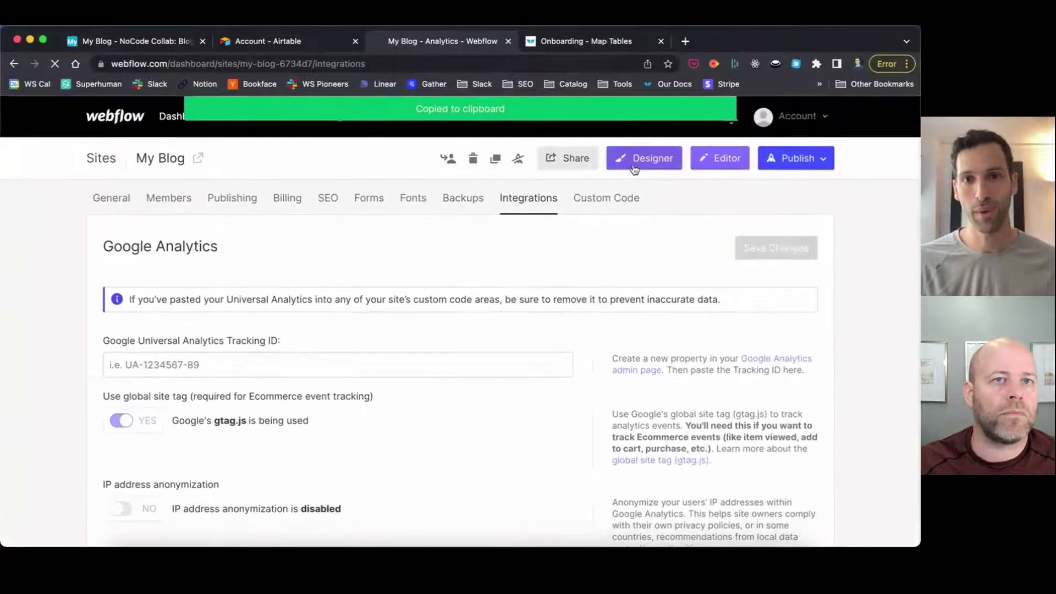
{"action": "left_click", "coordinate": [642, 161]}
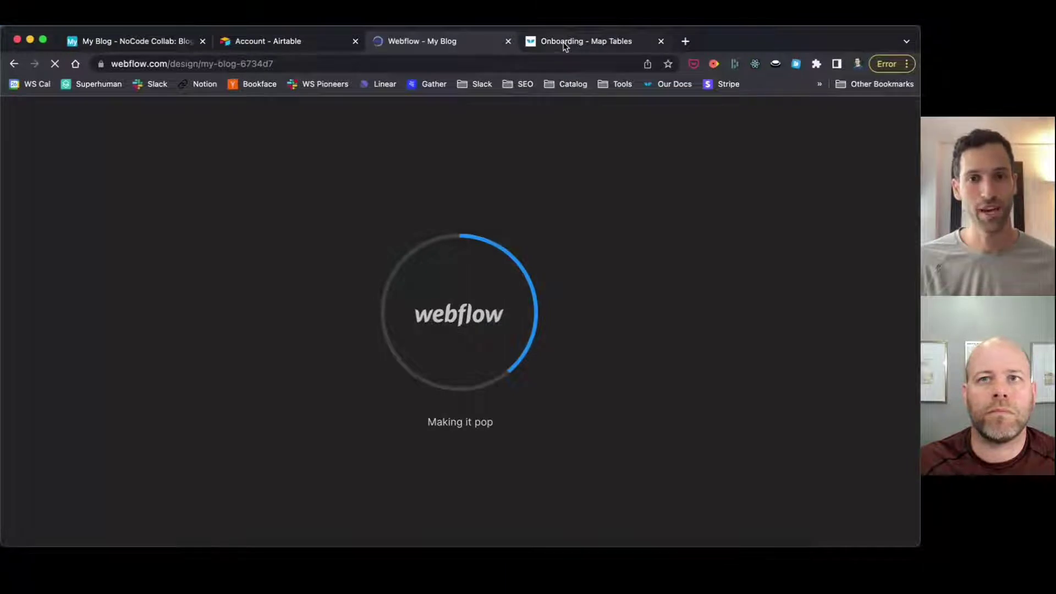
{"action": "left_click", "coordinate": [565, 44]}
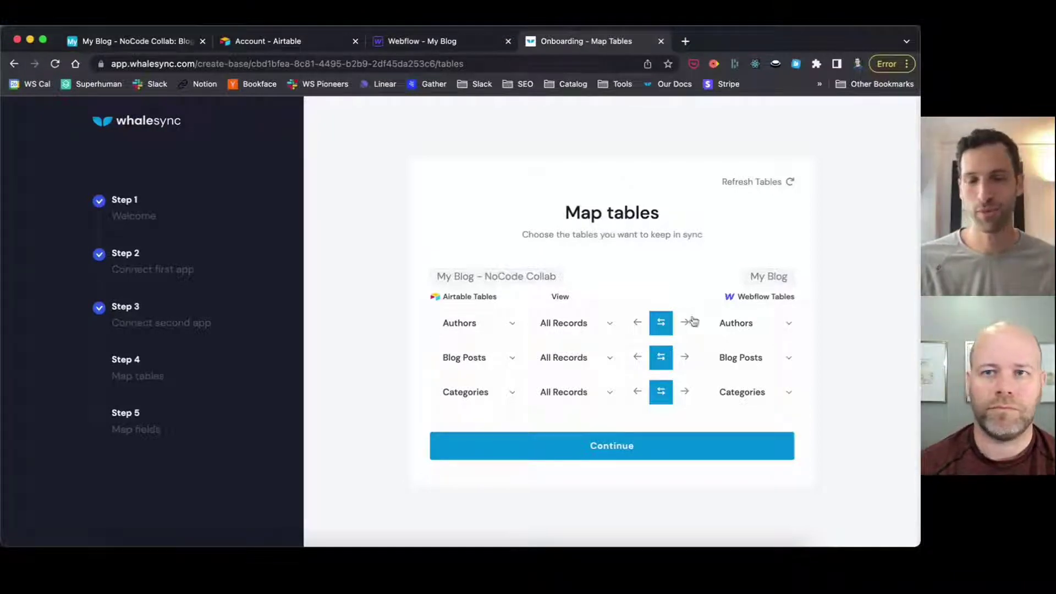
Step: Check which Airtable and Webflow tables can be chosen for the Authors mapping, keeping Authors on both sides
{"action": "left_click", "coordinate": [464, 327]}
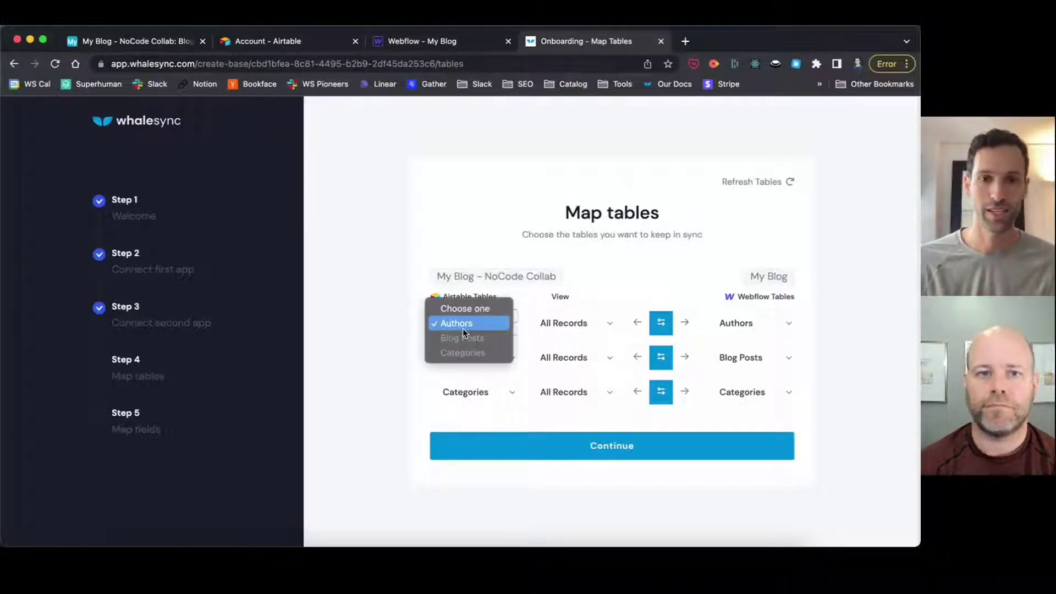
{"action": "left_click", "coordinate": [394, 324]}
{"action": "left_click", "coordinate": [743, 323]}
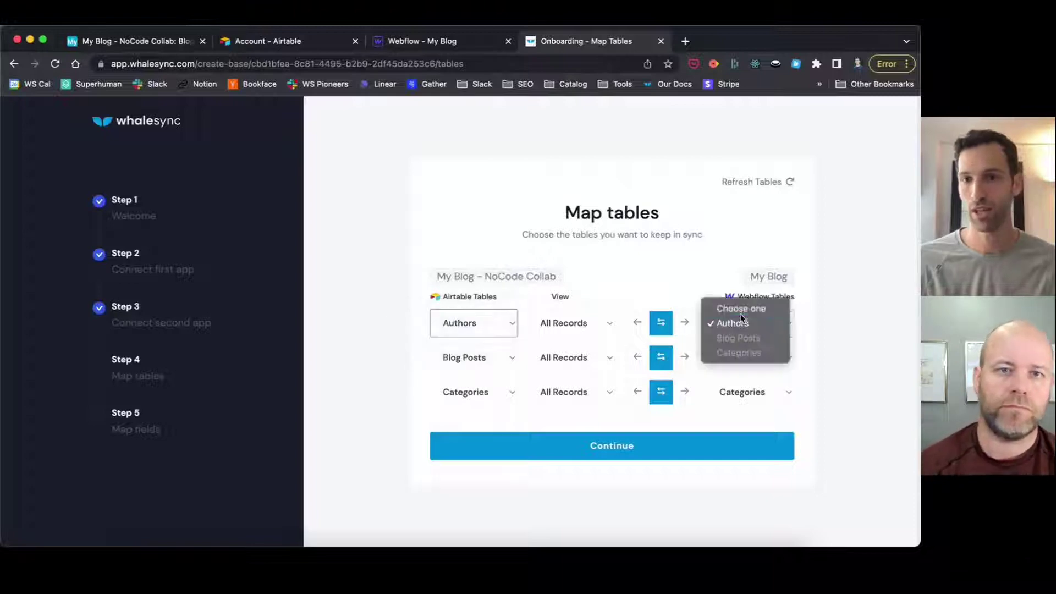
{"action": "left_click", "coordinate": [637, 293]}
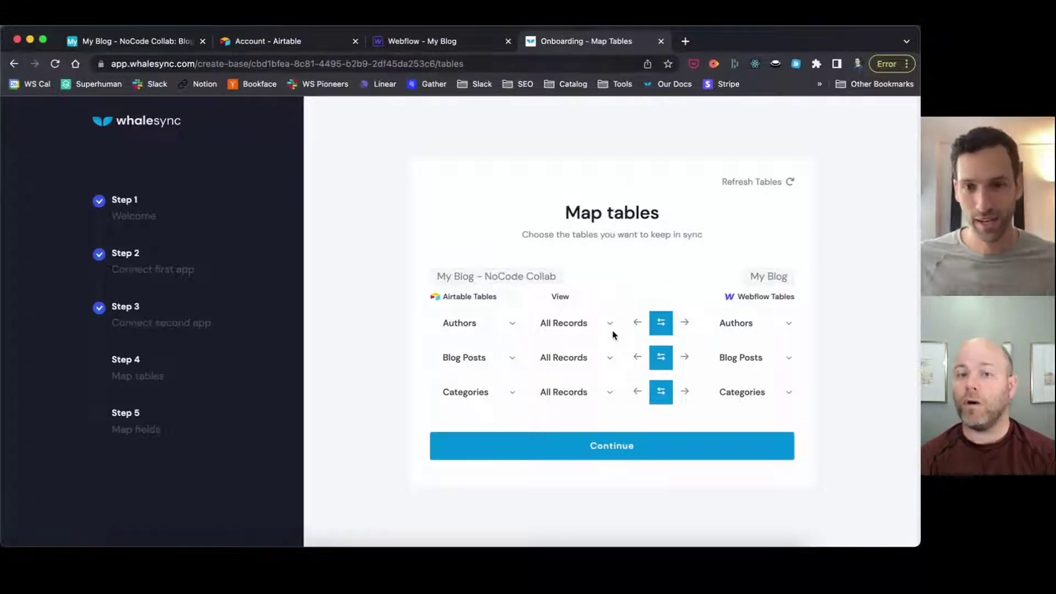
Step: Set the Authors, Blog Posts and Categories mappings to sync one way from Airtable to Webflow
{"action": "left_click", "coordinate": [686, 325]}
{"action": "left_click", "coordinate": [685, 358]}
{"action": "left_click", "coordinate": [685, 392]}
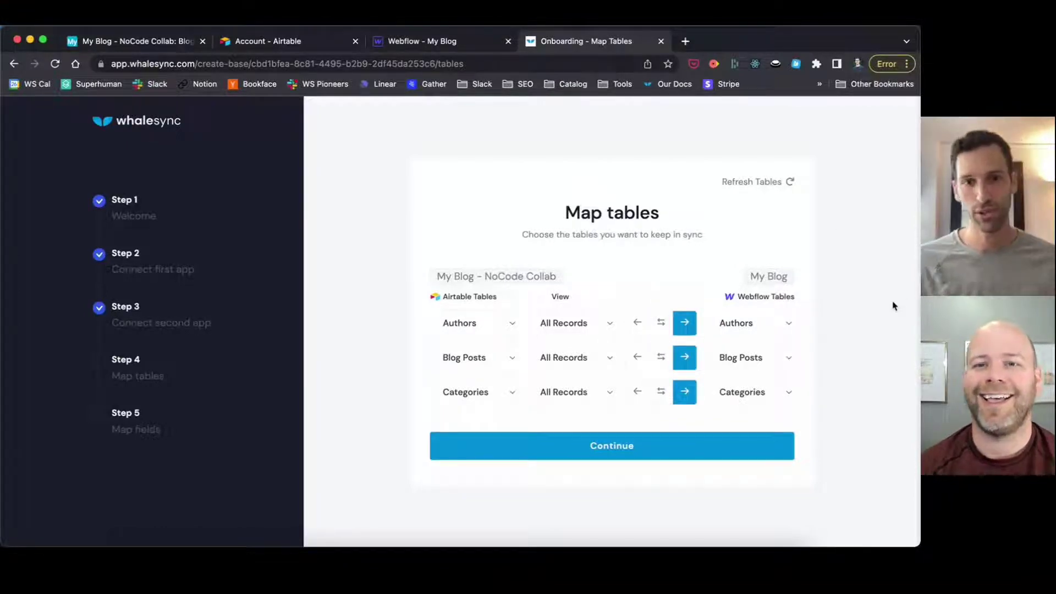
Step: Set the Authors, Blog Posts and Categories mappings to two-way sync and continue to the field mapping
{"action": "left_click", "coordinate": [661, 323]}
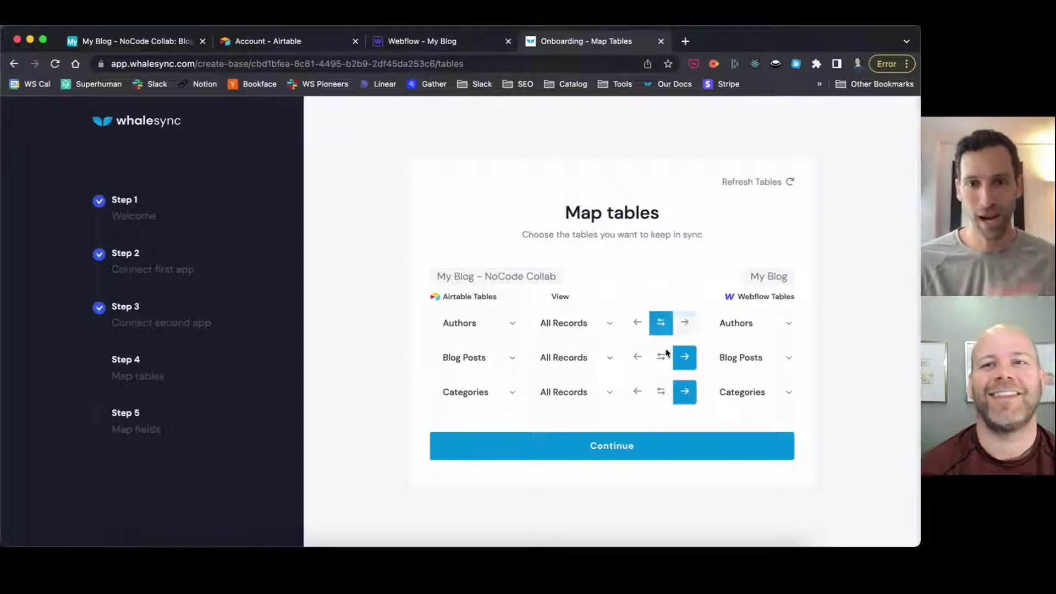
{"action": "left_click", "coordinate": [661, 357]}
{"action": "left_click", "coordinate": [661, 390]}
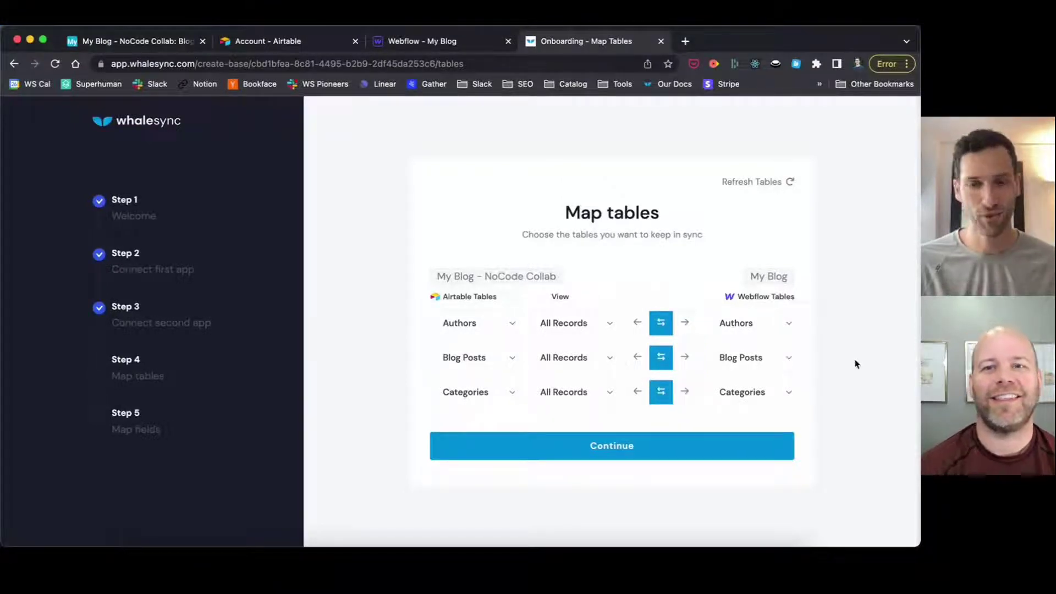
{"action": "left_click", "coordinate": [646, 450]}
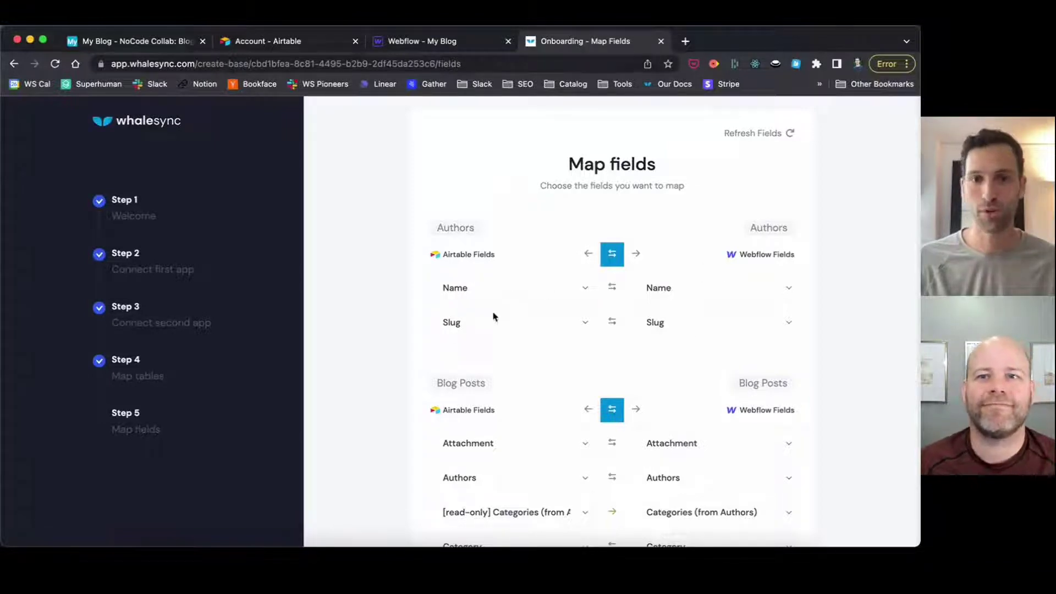
Step: Examine the Blog Posts field mappings and the Airtable fields available for the Image mapping, keeping Image selected
{"action": "scroll", "coordinate": [493, 315], "scroll_direction": "down", "scroll_amount": 3}
{"action": "scroll", "coordinate": [493, 316], "scroll_direction": "down", "scroll_amount": 2}
{"action": "scroll", "coordinate": [570, 344], "scroll_direction": "down", "scroll_amount": 1}
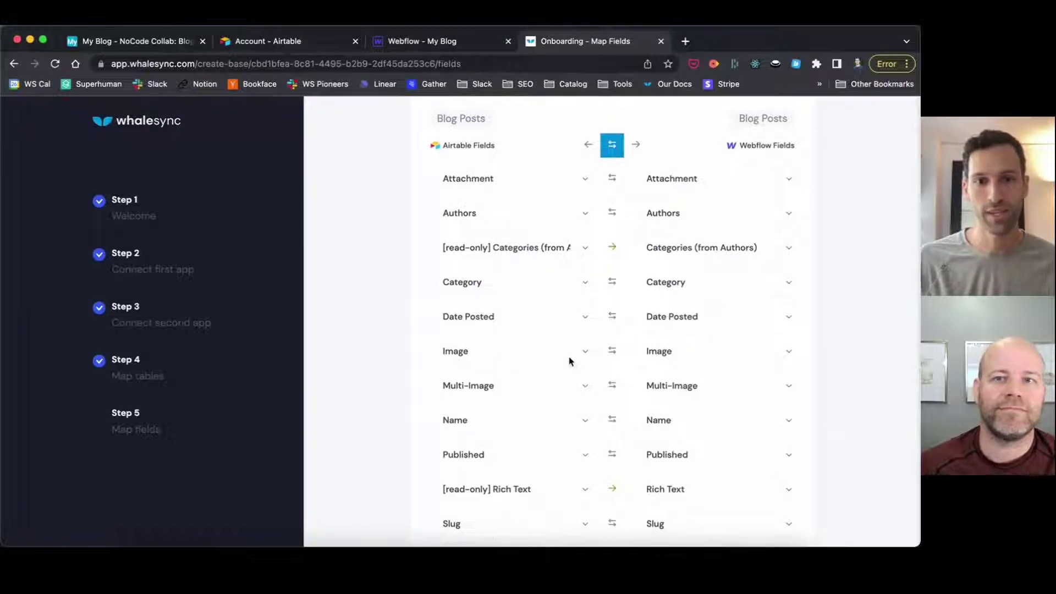
{"action": "scroll", "coordinate": [571, 358], "scroll_direction": "down", "scroll_amount": 1}
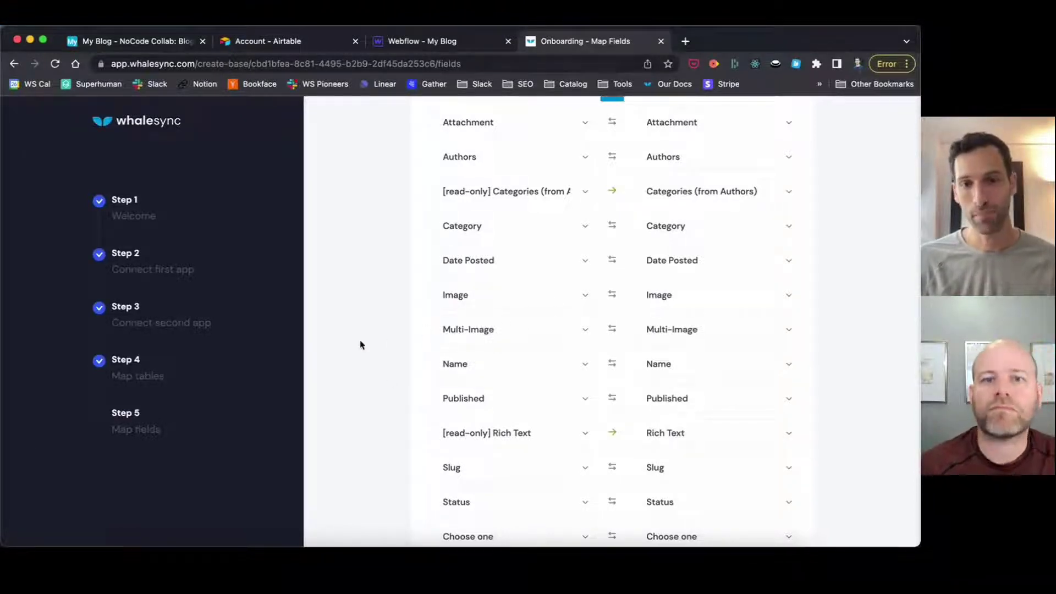
{"action": "left_click", "coordinate": [494, 293]}
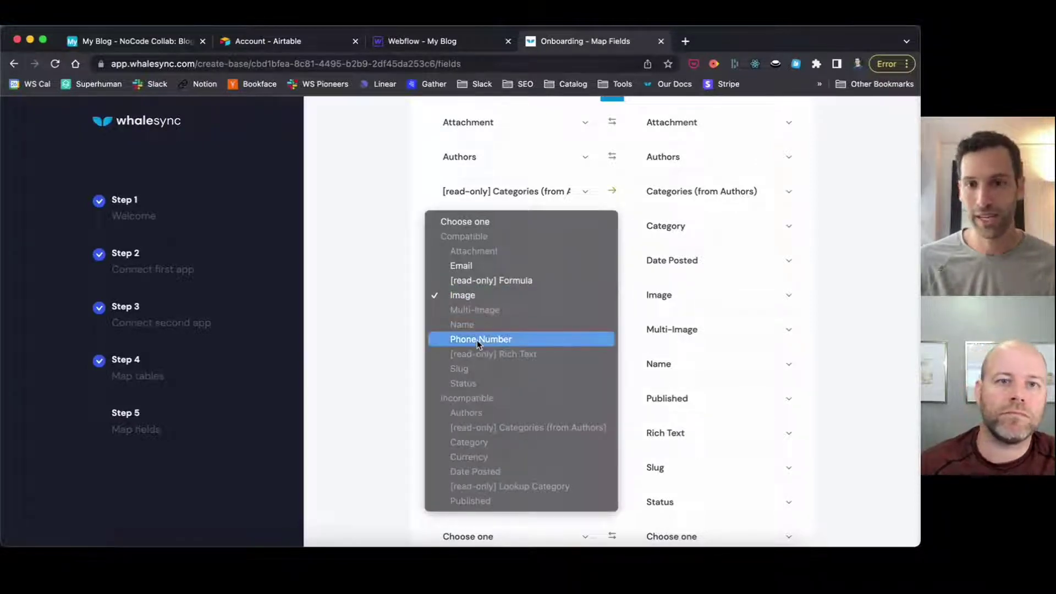
{"action": "left_click", "coordinate": [388, 374]}
Step: Review the Blog Posts and Categories field mappings, including the sync direction of the read-only Rich Text field
{"action": "scroll", "coordinate": [387, 375], "scroll_direction": "down", "scroll_amount": 2}
{"action": "scroll", "coordinate": [388, 375], "scroll_direction": "down", "scroll_amount": 5}
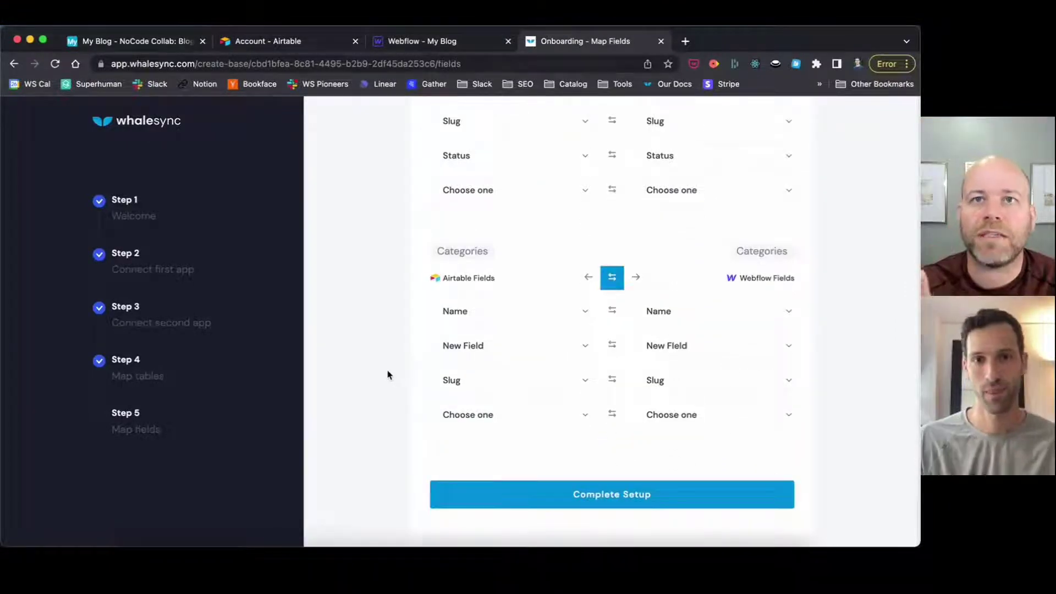
{"action": "scroll", "coordinate": [388, 375], "scroll_direction": "up", "scroll_amount": 6}
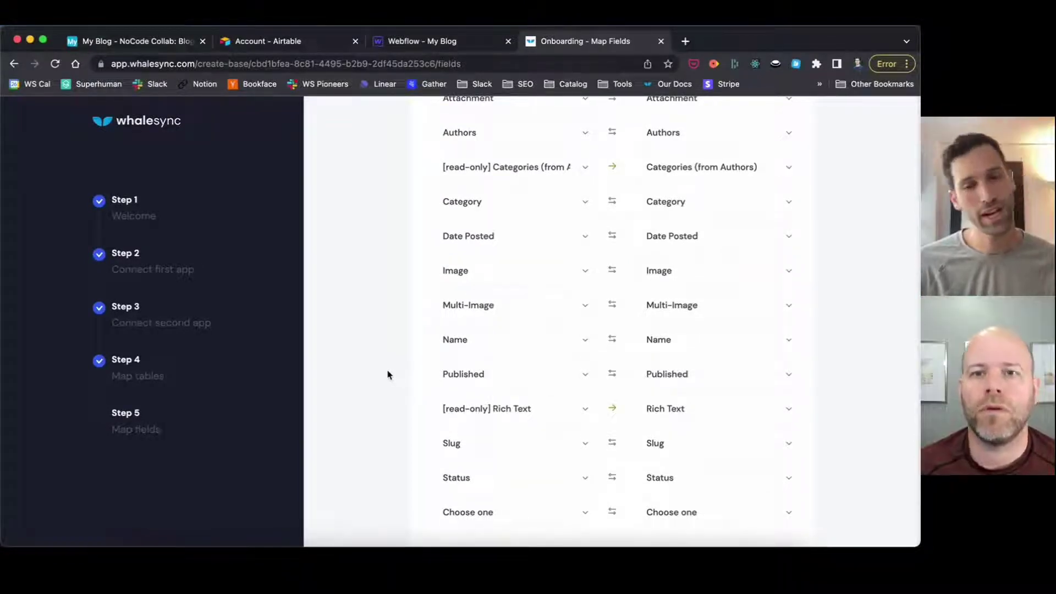
{"action": "scroll", "coordinate": [388, 375], "scroll_direction": "up", "scroll_amount": 1}
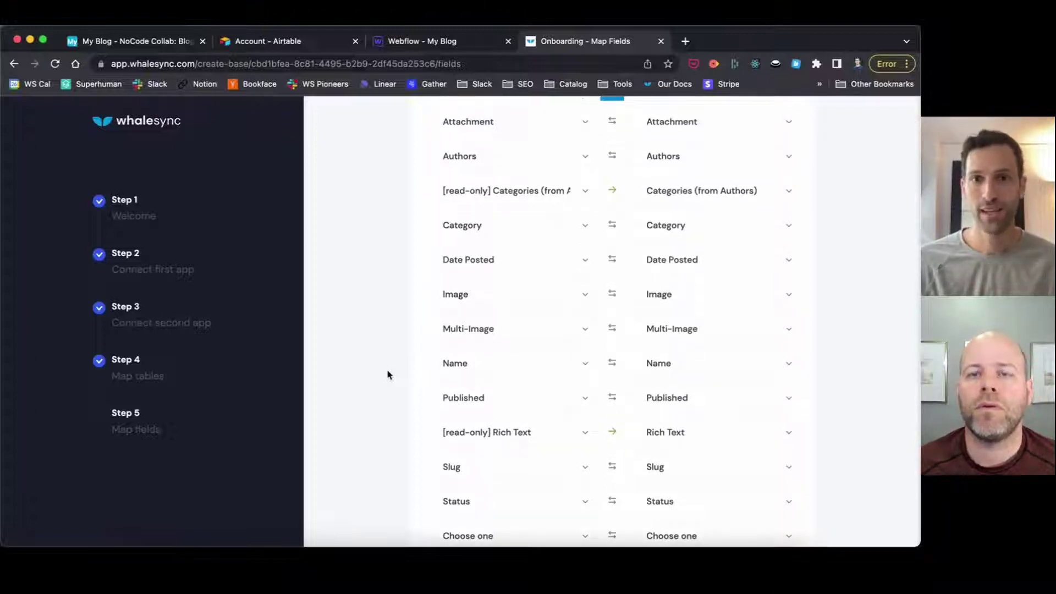
{"action": "scroll", "coordinate": [388, 375], "scroll_direction": "up", "scroll_amount": 4}
{"action": "scroll", "coordinate": [388, 375], "scroll_direction": "down", "scroll_amount": 3}
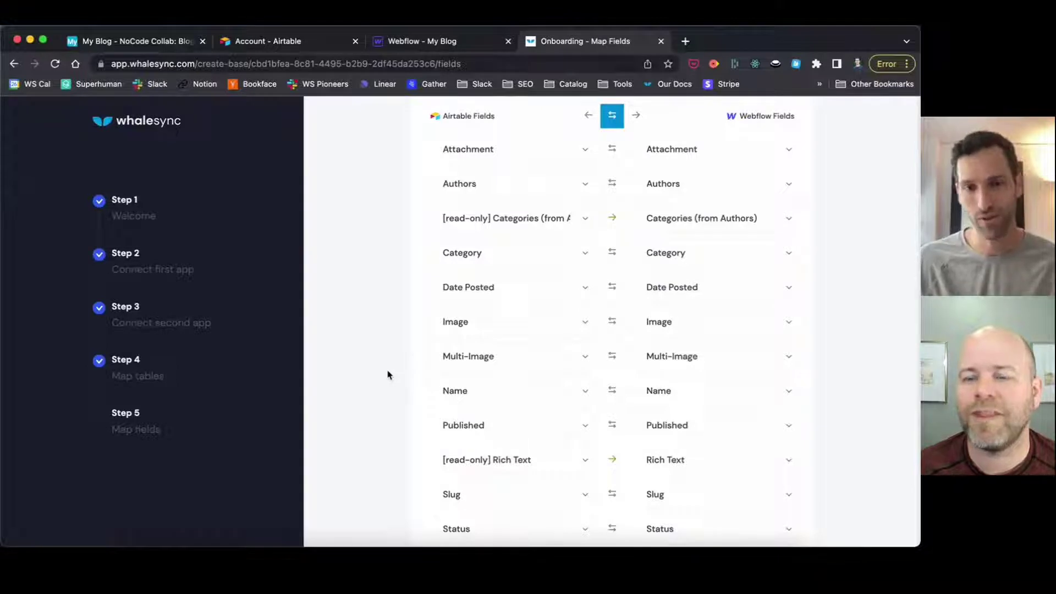
{"action": "scroll", "coordinate": [388, 374], "scroll_direction": "down", "scroll_amount": 2}
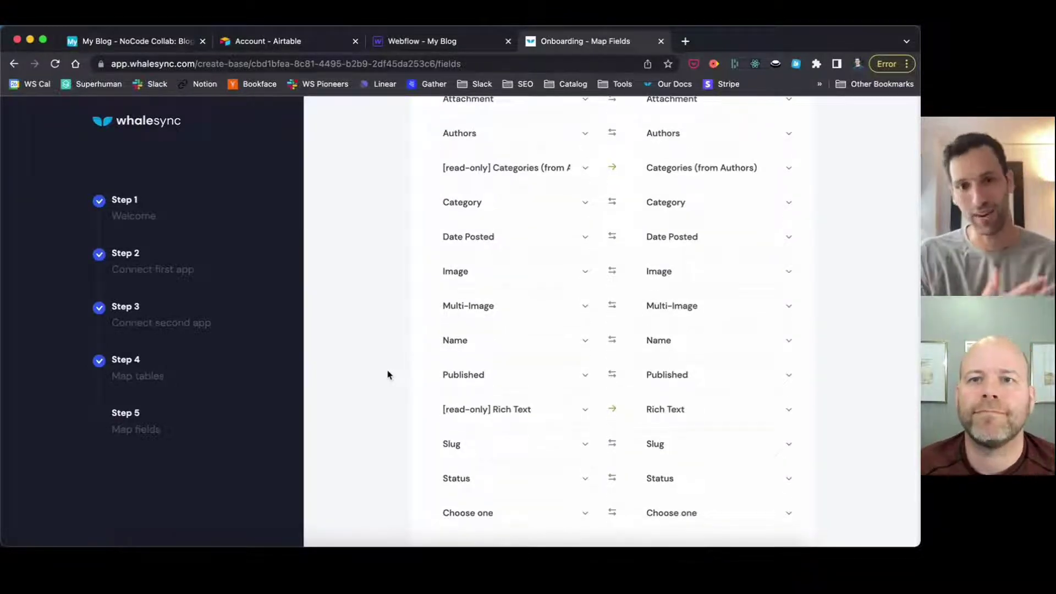
{"action": "scroll", "coordinate": [388, 375], "scroll_direction": "down", "scroll_amount": 12}
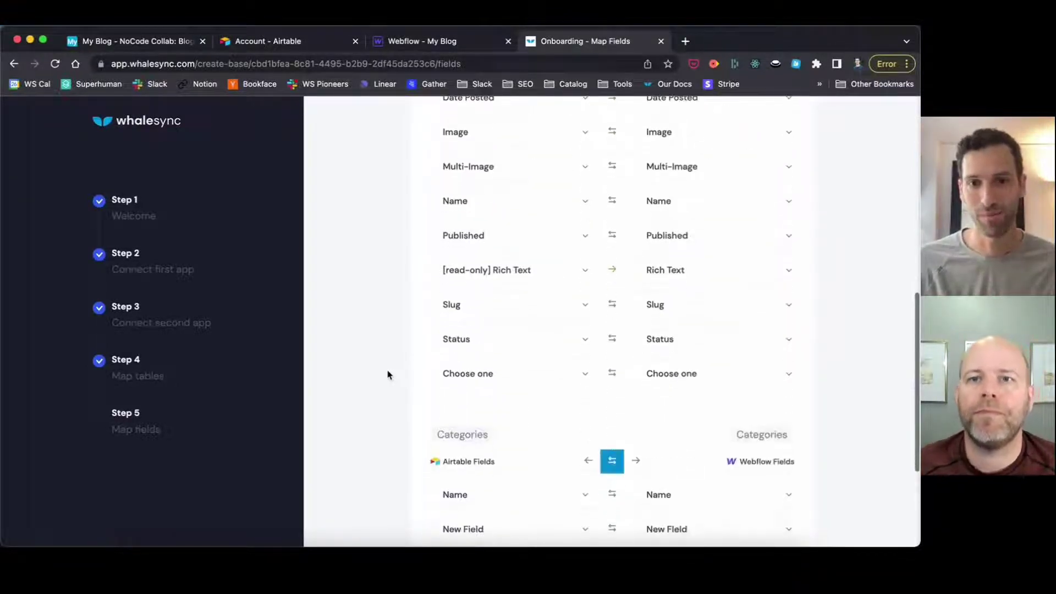
{"action": "scroll", "coordinate": [557, 177], "scroll_direction": "up", "scroll_amount": 3}
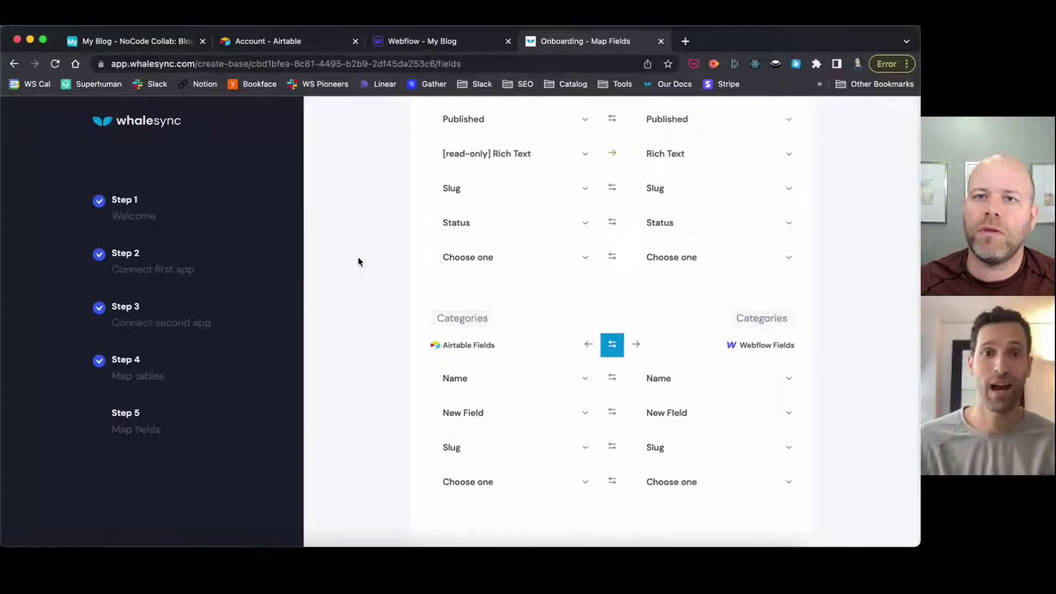
{"action": "scroll", "coordinate": [358, 261], "scroll_direction": "up", "scroll_amount": 3}
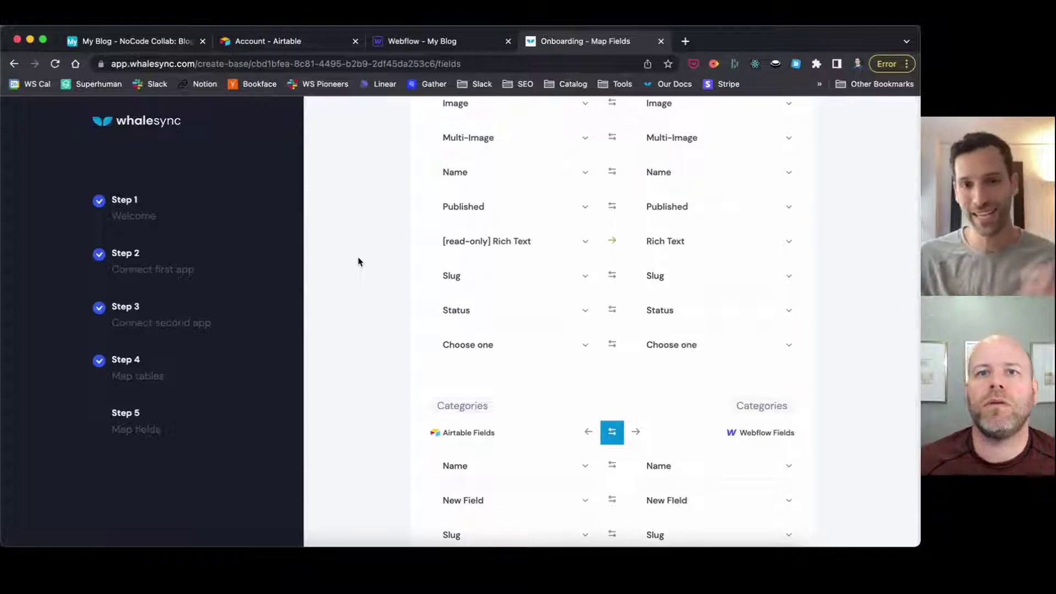
{"action": "scroll", "coordinate": [358, 261], "scroll_direction": "up", "scroll_amount": 3}
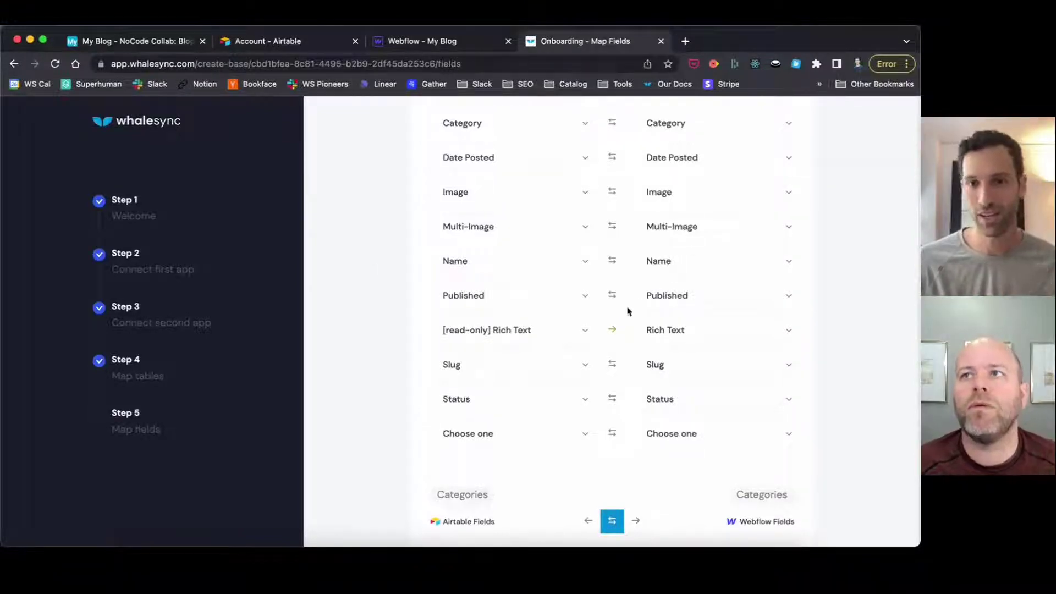
{"action": "mouse_move", "coordinate": [612, 335]}
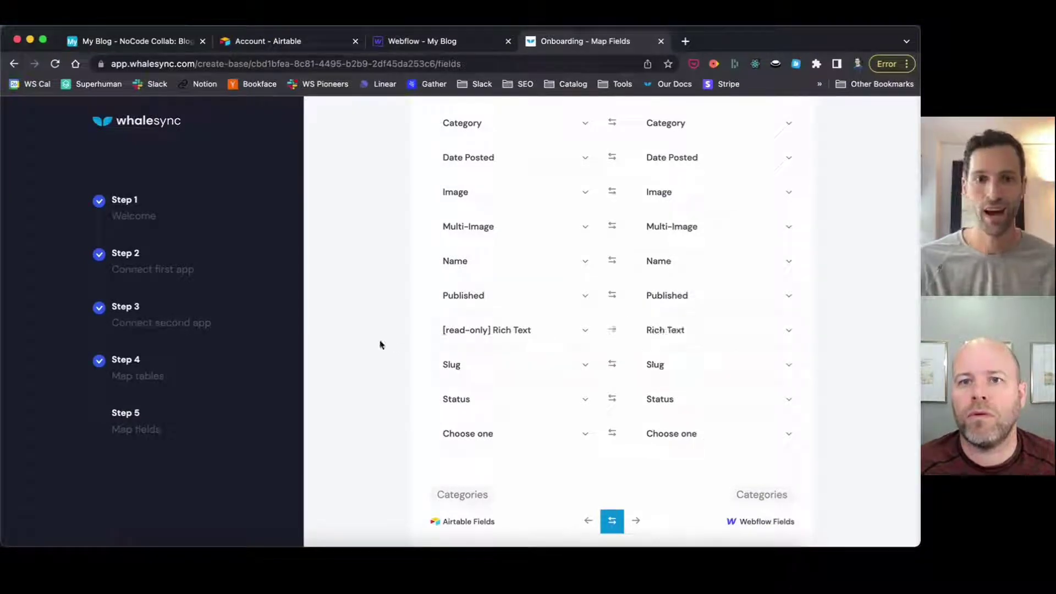
{"action": "scroll", "coordinate": [381, 345], "scroll_direction": "down", "scroll_amount": 4}
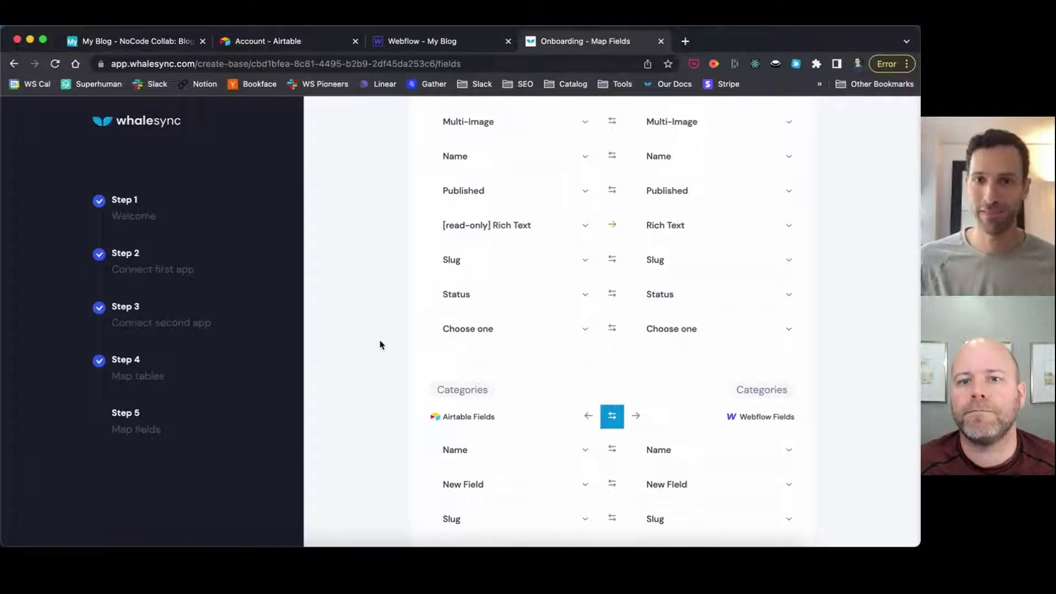
{"action": "scroll", "coordinate": [380, 345], "scroll_direction": "down", "scroll_amount": 5}
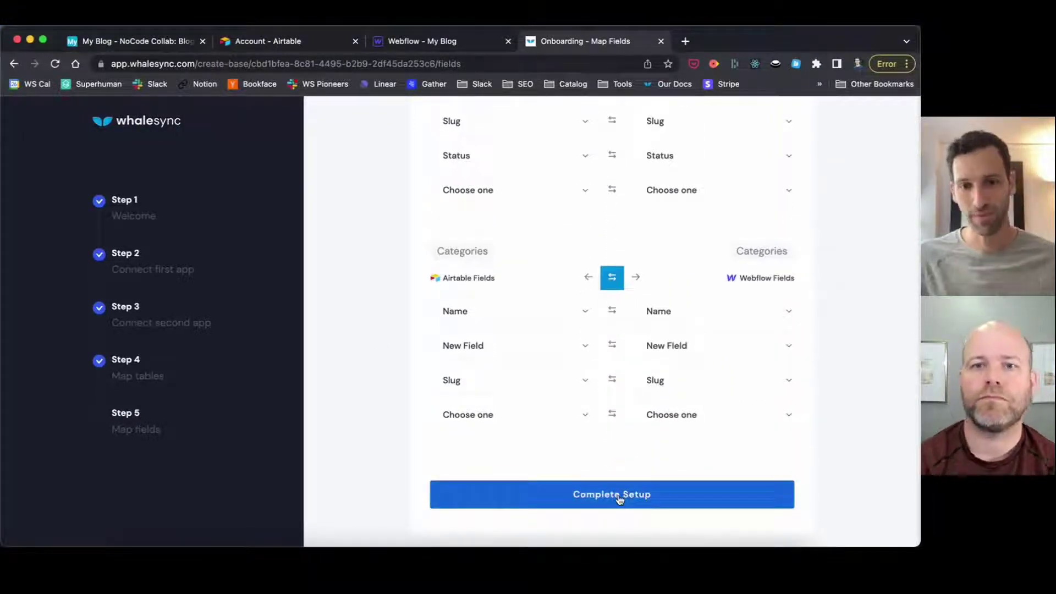
Step: Complete the base setup and turn syncing on for the My Blog - NoCode Collab base
{"action": "left_click", "coordinate": [620, 497]}
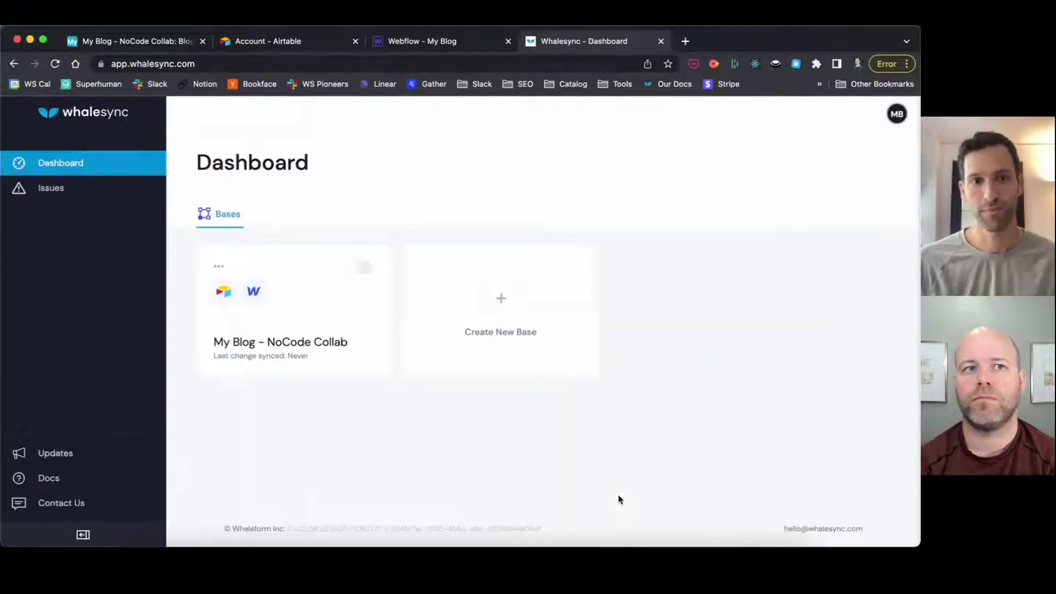
{"action": "left_click", "coordinate": [355, 271]}
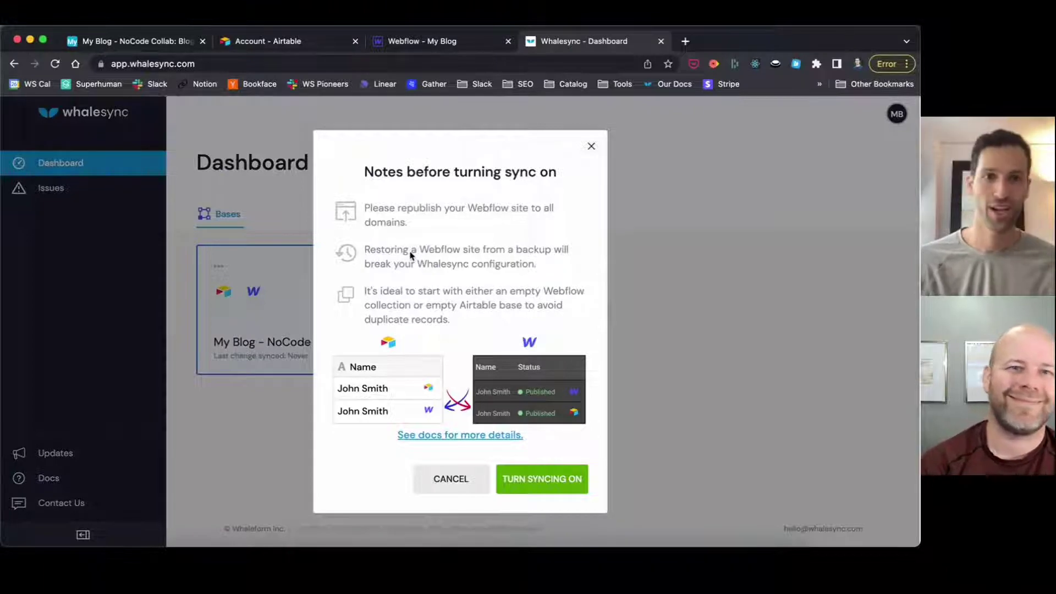
{"action": "left_click", "coordinate": [546, 483]}
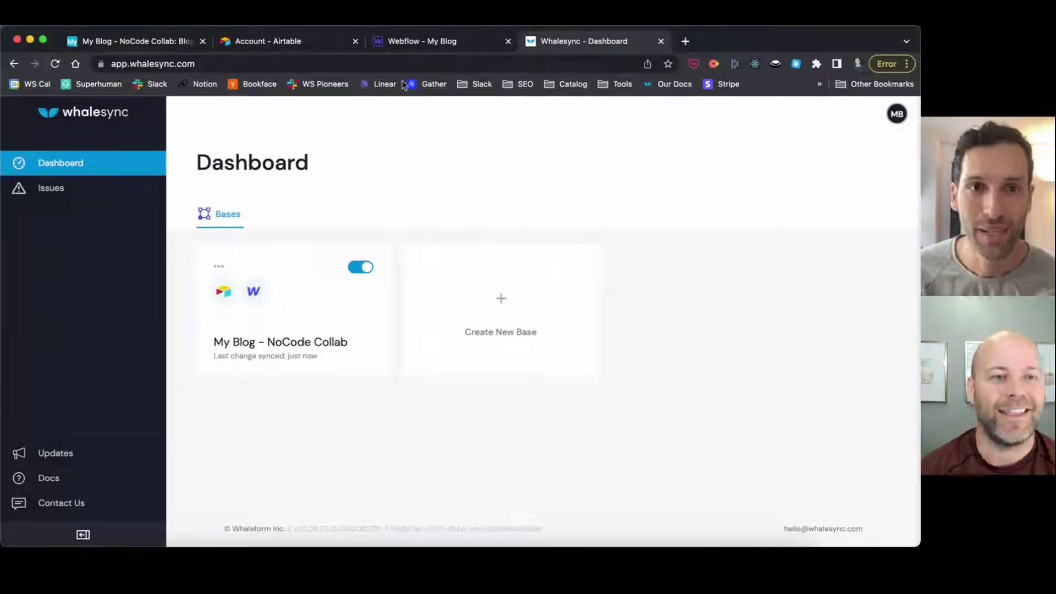
Step: Switch to the My Blog site in the Webflow Designer, reload it and look through the home page's blog posts
{"action": "left_click", "coordinate": [434, 45]}
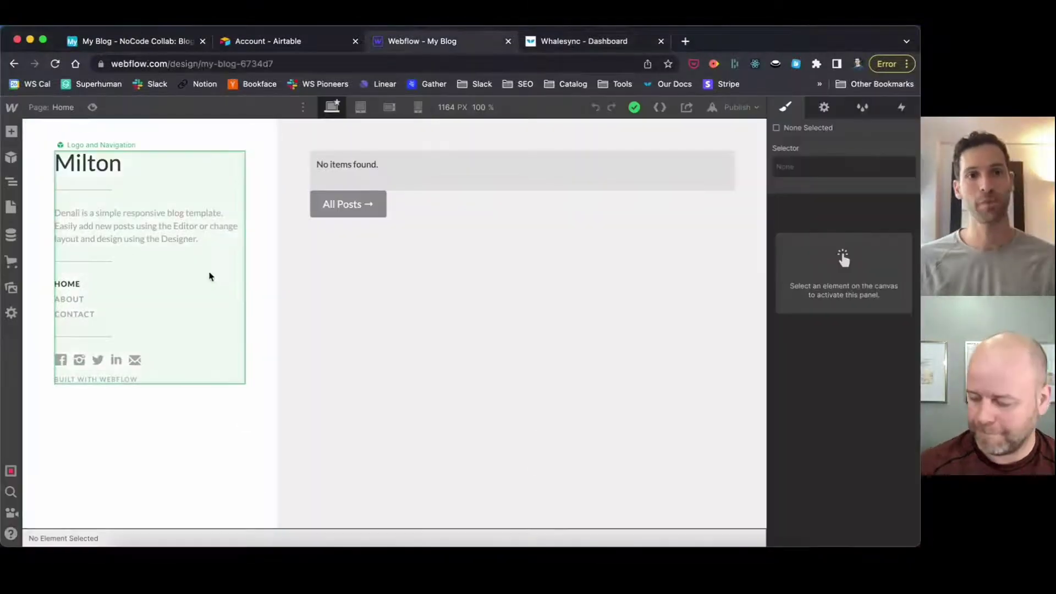
{"action": "left_click", "coordinate": [207, 65]}
{"action": "key", "text": "Return"}
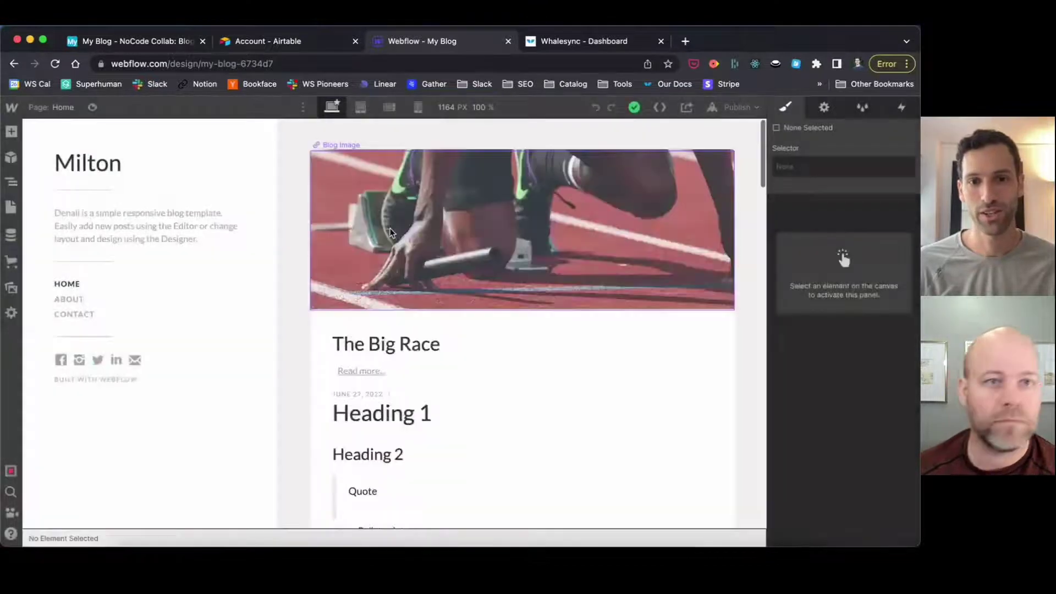
{"action": "scroll", "coordinate": [393, 232], "scroll_direction": "down", "scroll_amount": 10}
{"action": "scroll", "coordinate": [393, 233], "scroll_direction": "down", "scroll_amount": 15}
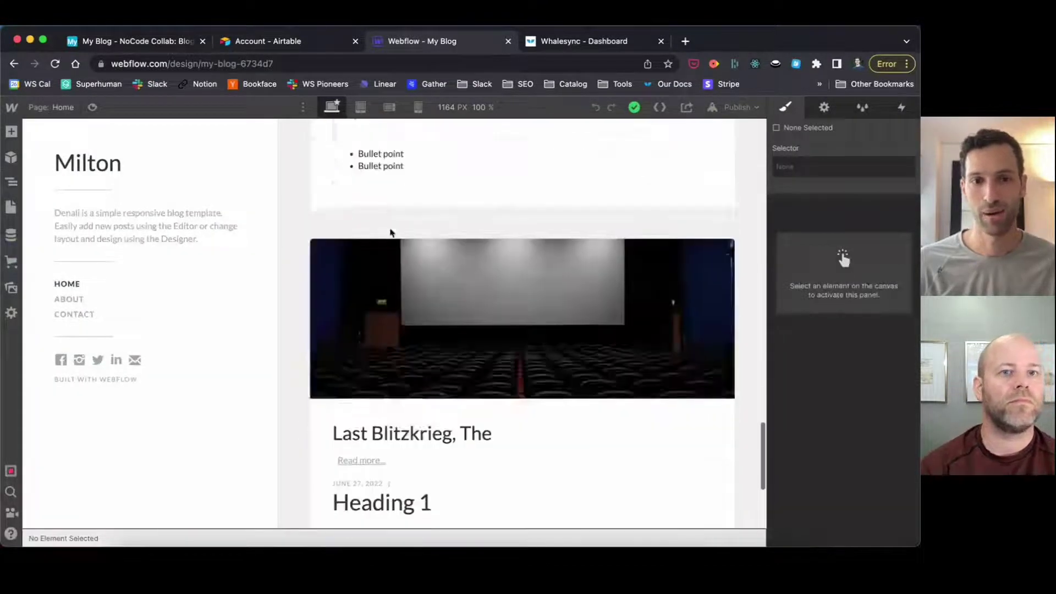
Step: View the site's CMS Collections list, close it and look over the home page posts again
{"action": "left_click", "coordinate": [10, 235]}
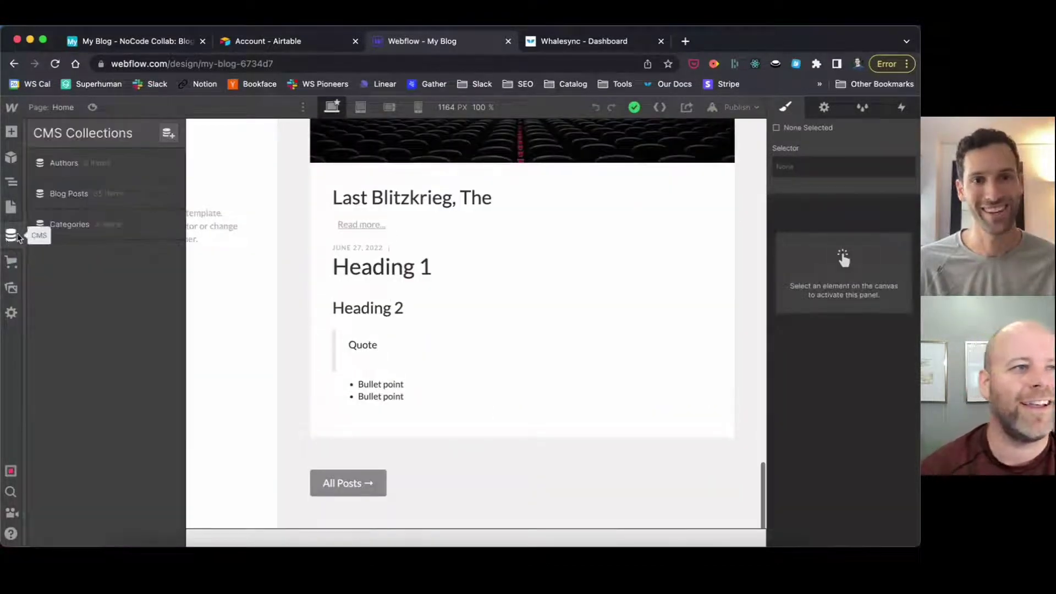
{"action": "left_click", "coordinate": [256, 321]}
{"action": "scroll", "coordinate": [257, 321], "scroll_direction": "up", "scroll_amount": 5}
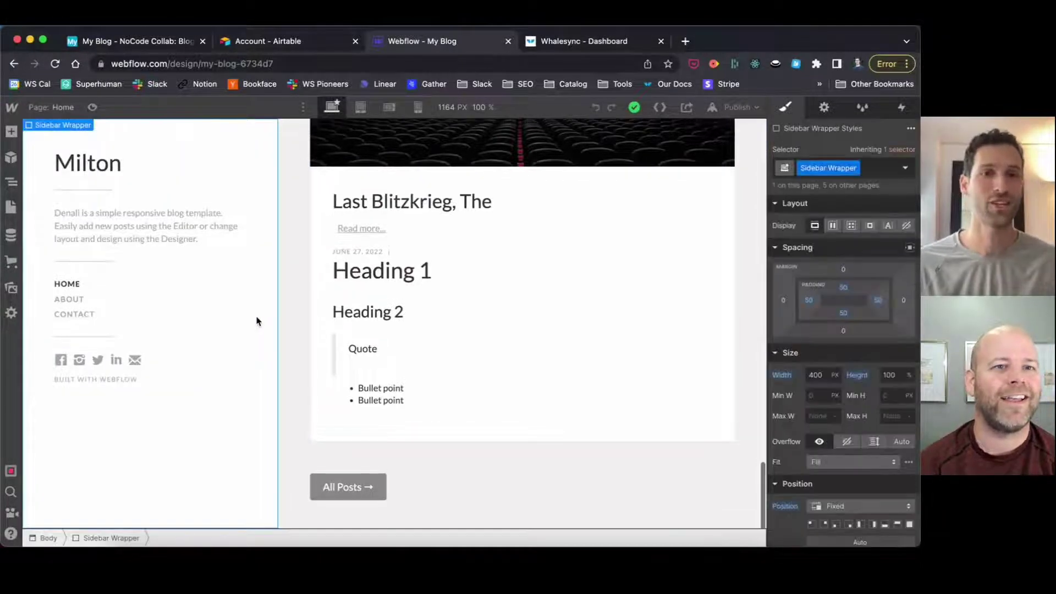
{"action": "scroll", "coordinate": [256, 321], "scroll_direction": "down", "scroll_amount": 10}
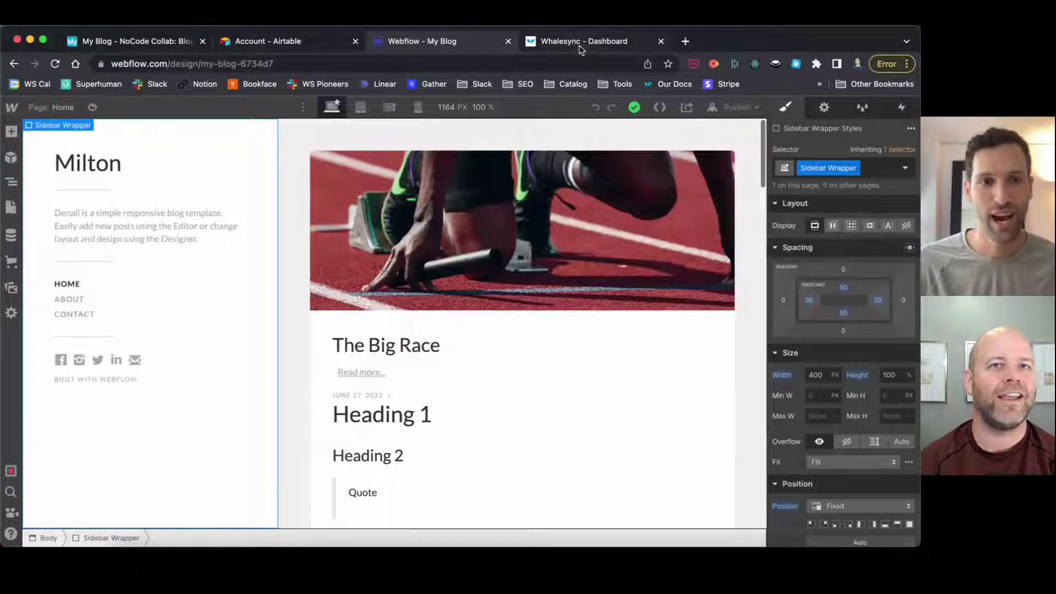
Step: Switch to the Airtable Blog Posts table and rename the Top 10 Albums of All Time post to "NoCodeCollab is the best!"
{"action": "left_click", "coordinate": [582, 43]}
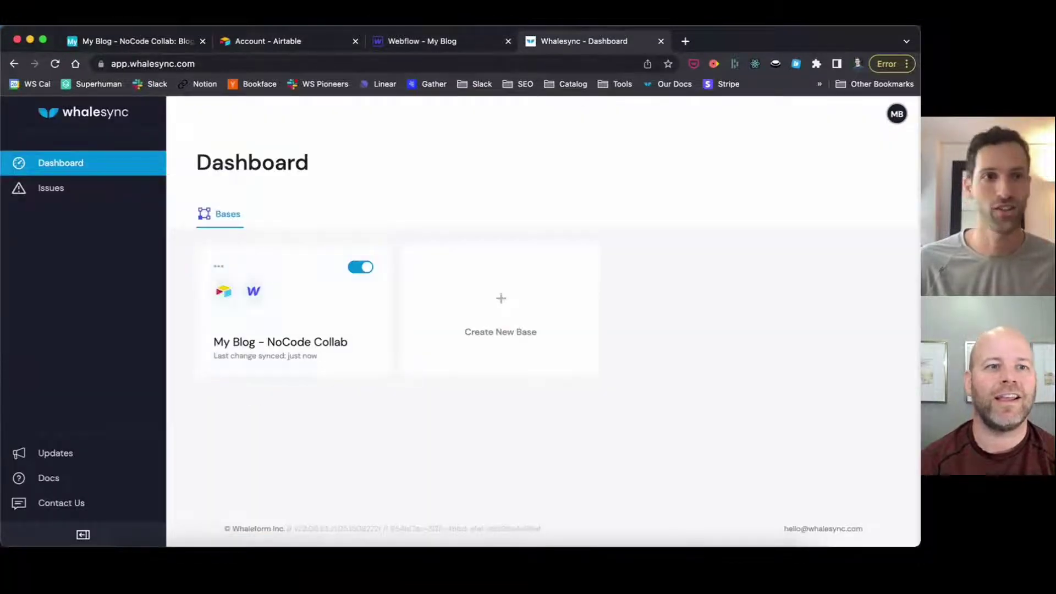
{"action": "left_click", "coordinate": [148, 46]}
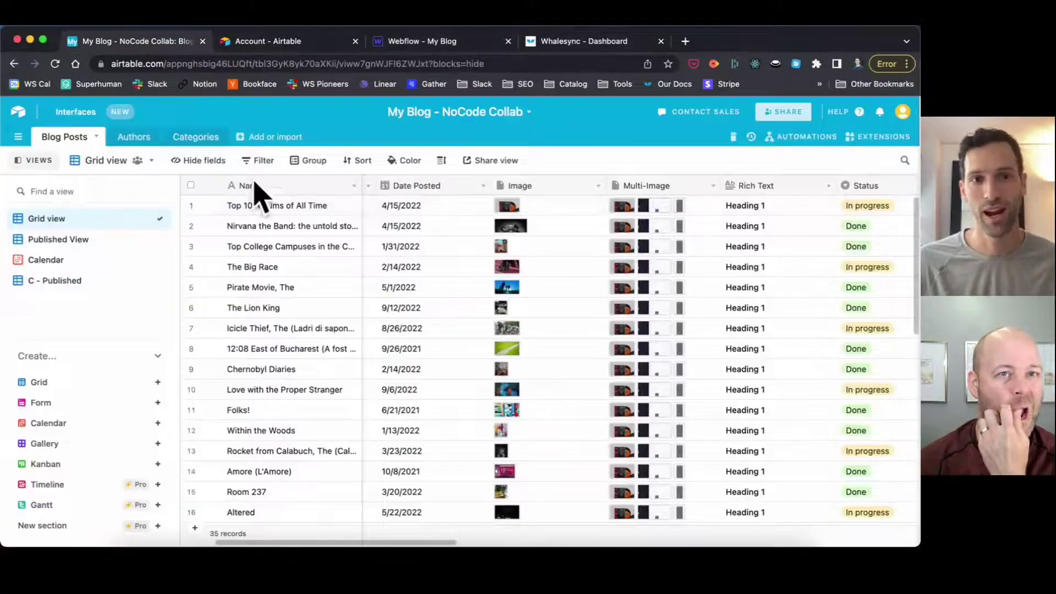
{"action": "left_click", "coordinate": [267, 211]}
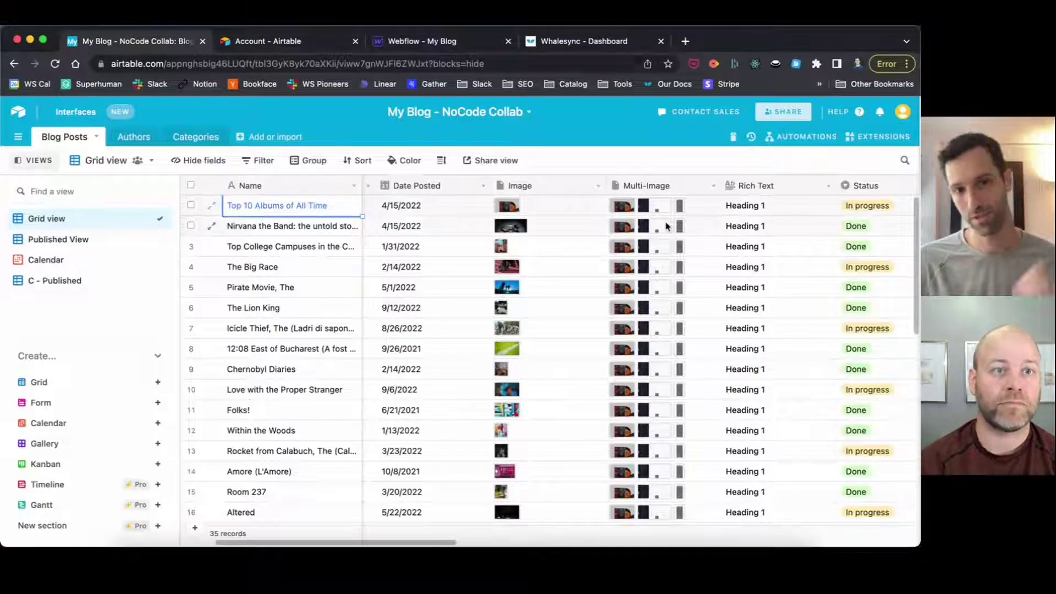
{"action": "double_click", "coordinate": [294, 206]}
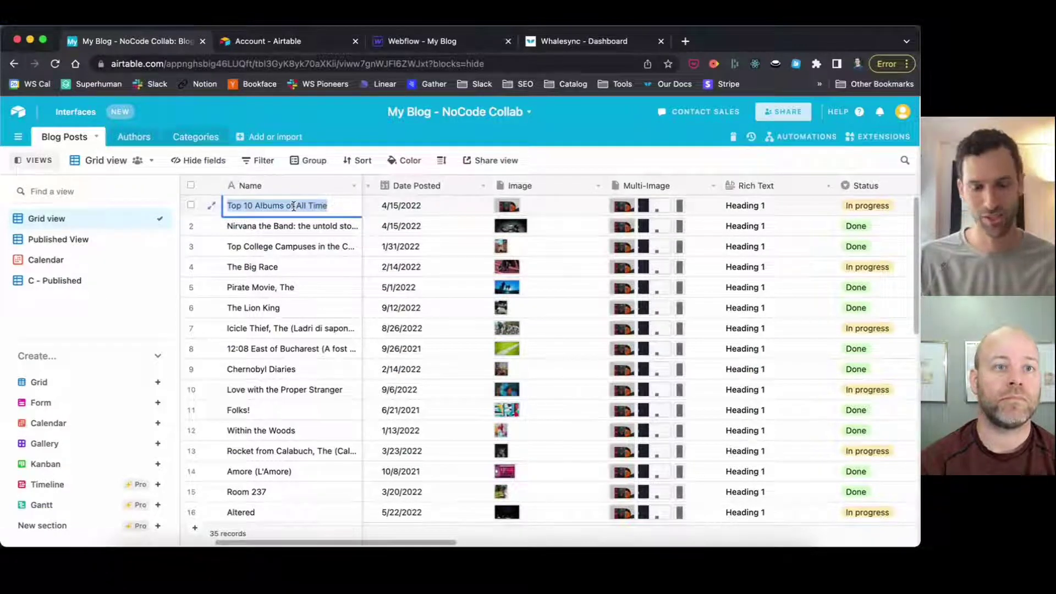
{"action": "type", "text": "NoCodeCo"}
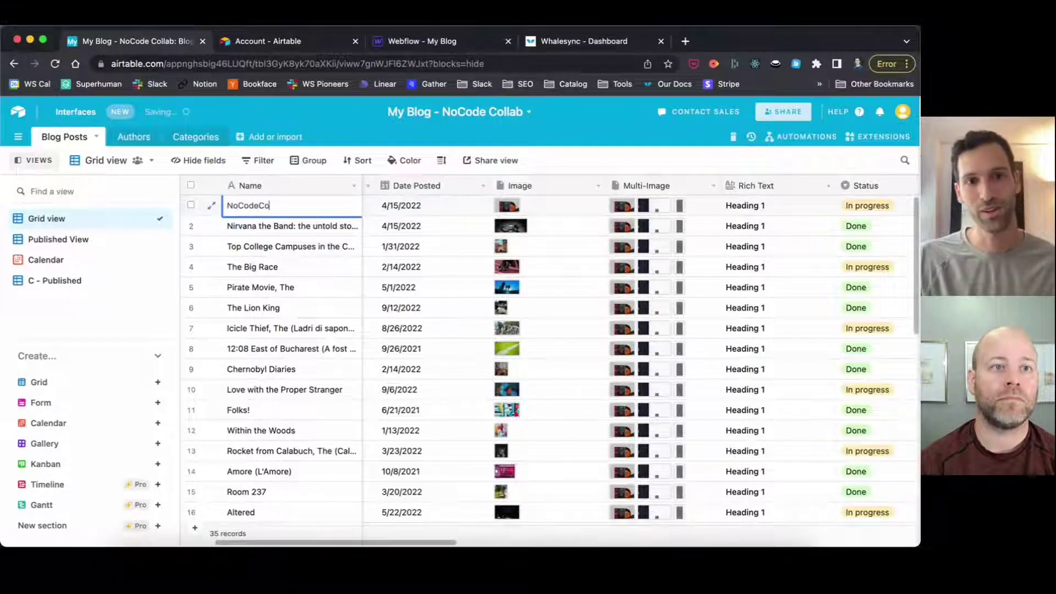
{"action": "type", "text": "llab is the best!"}
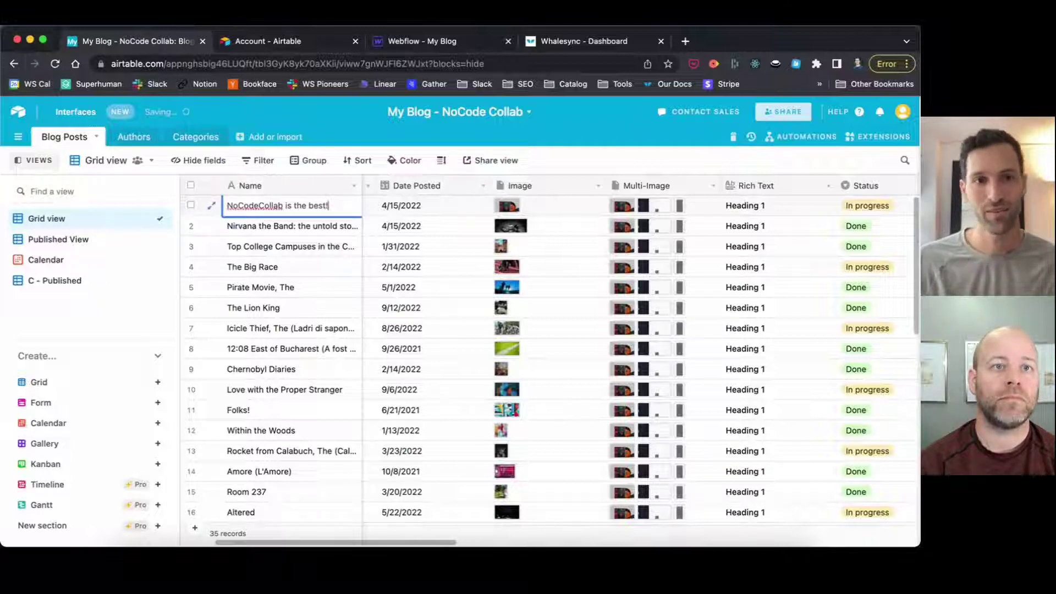
{"action": "left_click", "coordinate": [401, 263]}
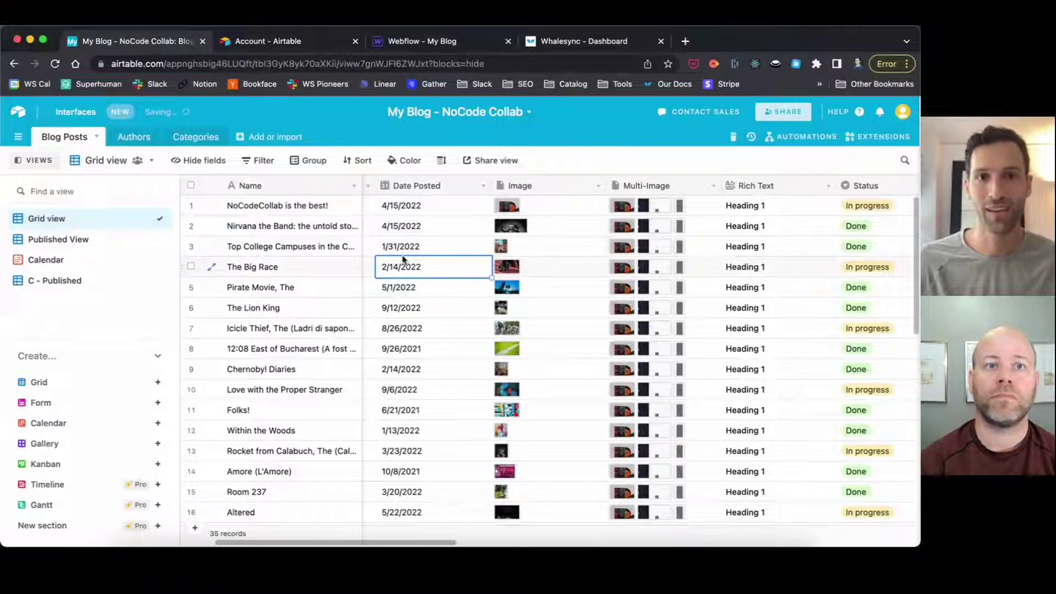
Step: Check the base's sync status in Whalesync, switch to the Webflow Designer and reload the My Blog site
{"action": "left_click", "coordinate": [582, 39]}
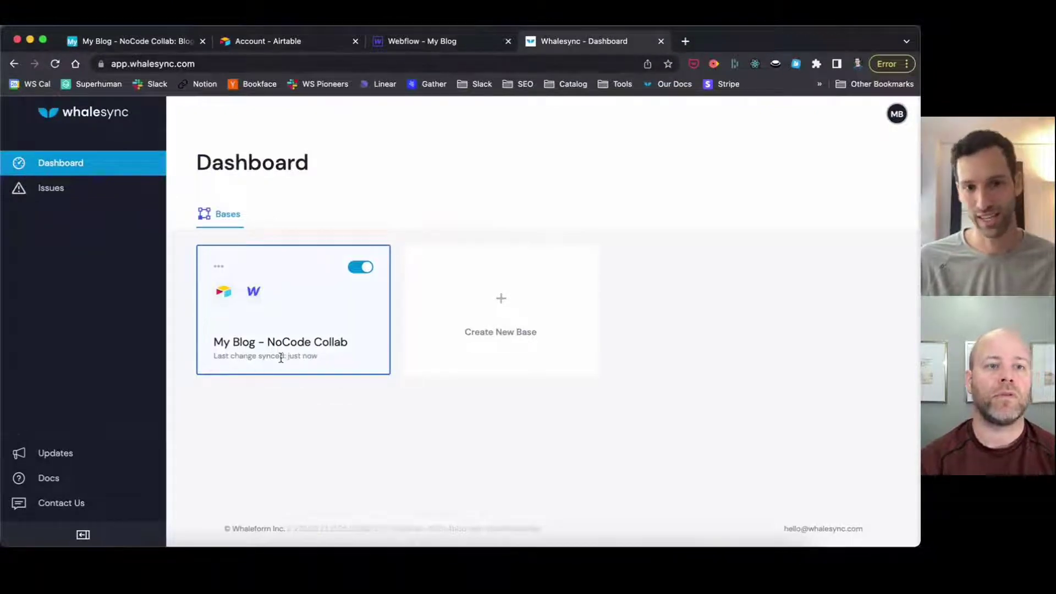
{"action": "left_click", "coordinate": [422, 48]}
{"action": "left_click", "coordinate": [419, 64]}
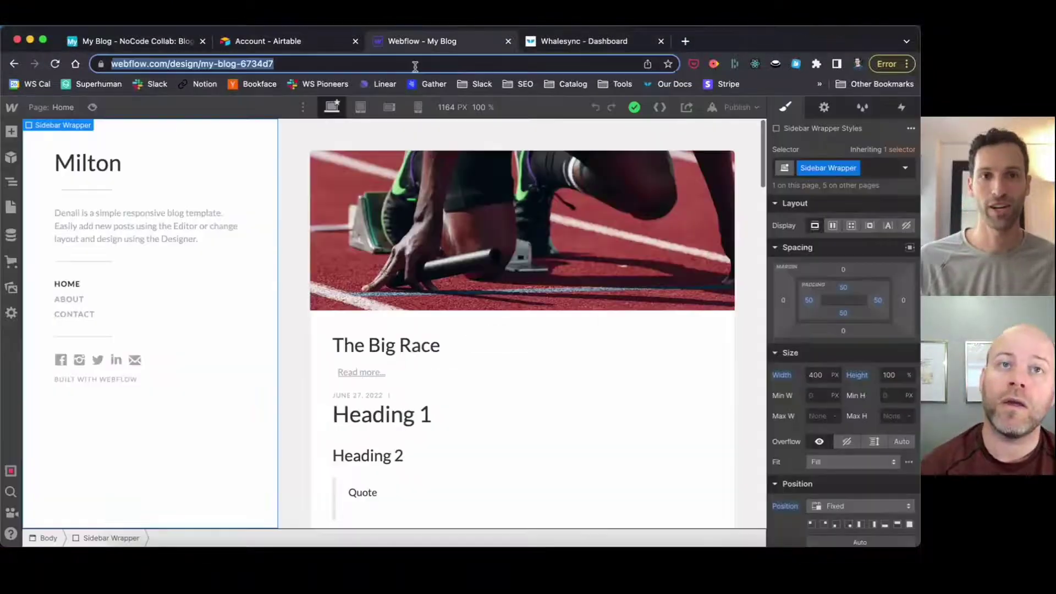
{"action": "key", "text": "Return"}
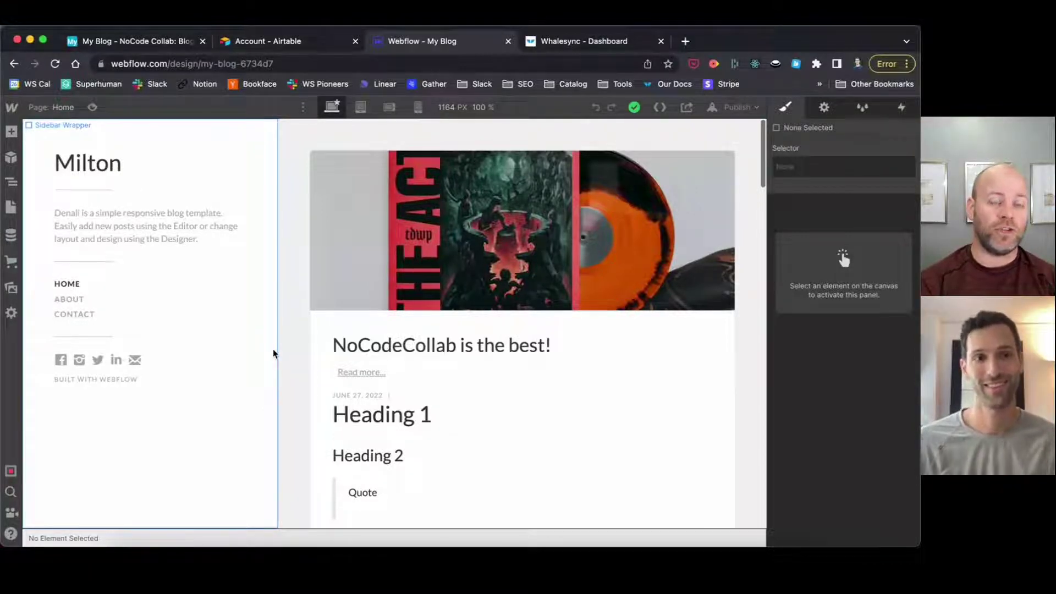
Step: Search the Blog Posts CMS collection for "nocodecollab" and open the matching post
{"action": "left_click", "coordinate": [11, 236]}
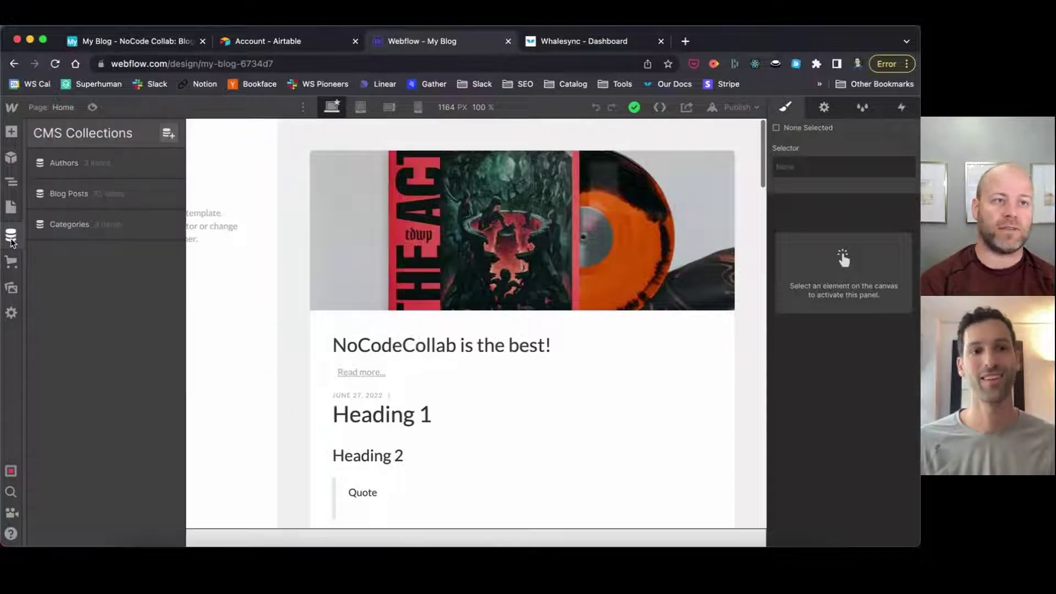
{"action": "left_click", "coordinate": [87, 194]}
{"action": "left_click", "coordinate": [433, 131]}
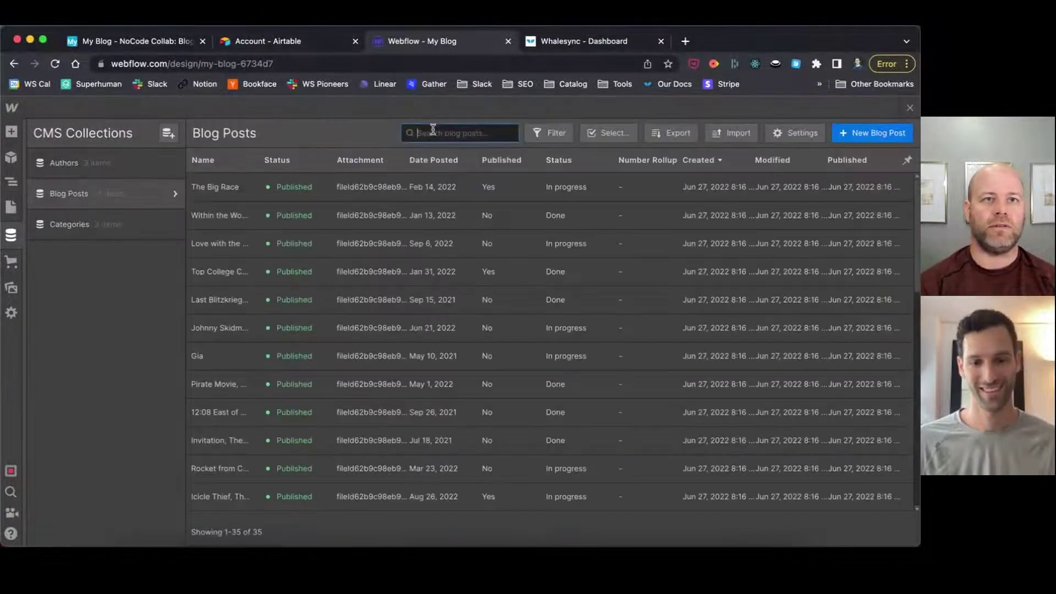
{"action": "type", "text": "nocodecolla"}
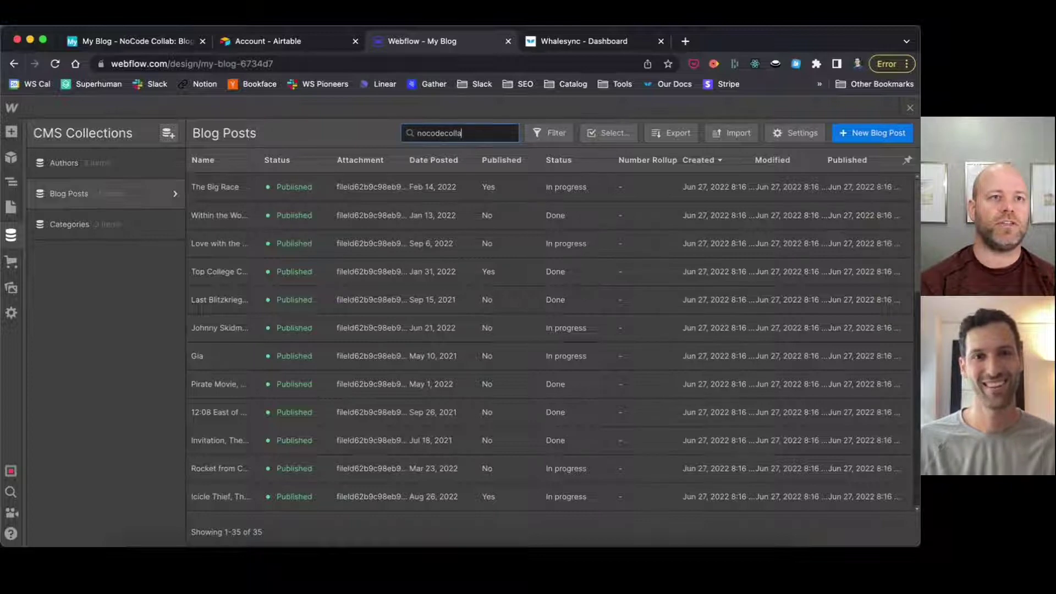
{"action": "type", "text": "b"}
{"action": "left_click", "coordinate": [246, 186]}
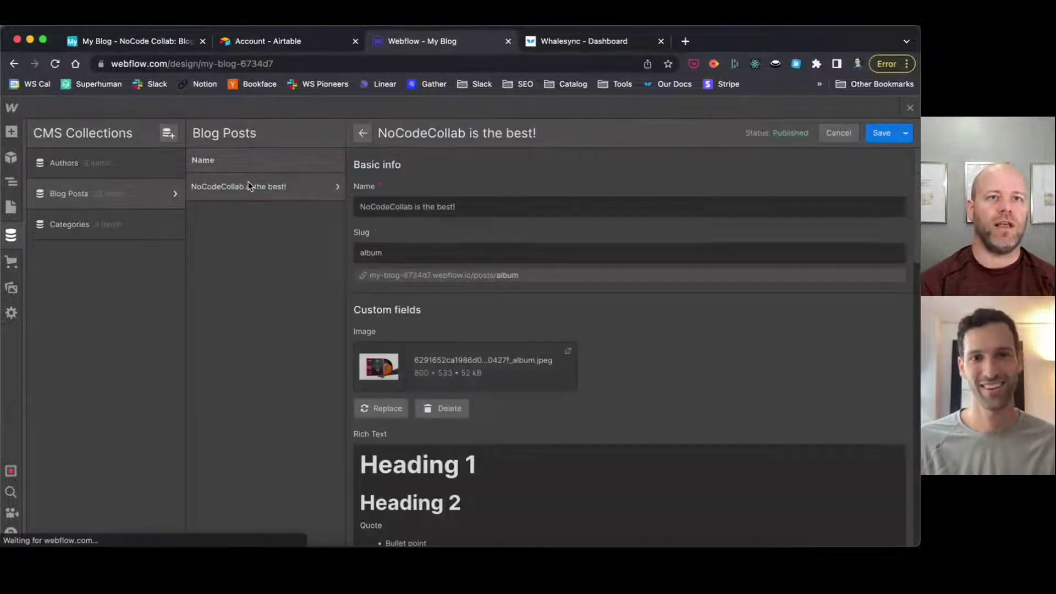
Step: Change the post's name to "NoCodeCollab is REALLY AMAZING!" and publish it
{"action": "left_click", "coordinate": [508, 209]}
{"action": "left_click", "coordinate": [508, 210]}
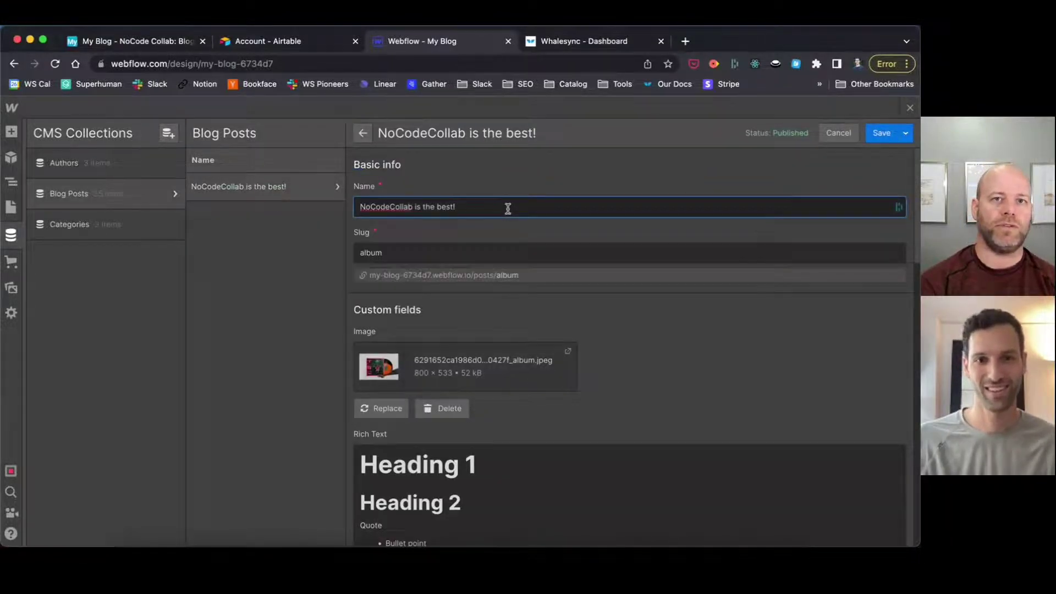
{"action": "key", "text": "BackSpace"}
{"action": "key", "text": "BackSpace"}
{"action": "key", "text": "BackSpace"}
{"action": "key", "text": "BackSpace"}
{"action": "key", "text": "BackSpace"}
{"action": "key", "text": "BackSpace"}
{"action": "key", "text": "BackSpace"}
{"action": "key", "text": "BackSpace"}
{"action": "key", "text": "BackSpace"}
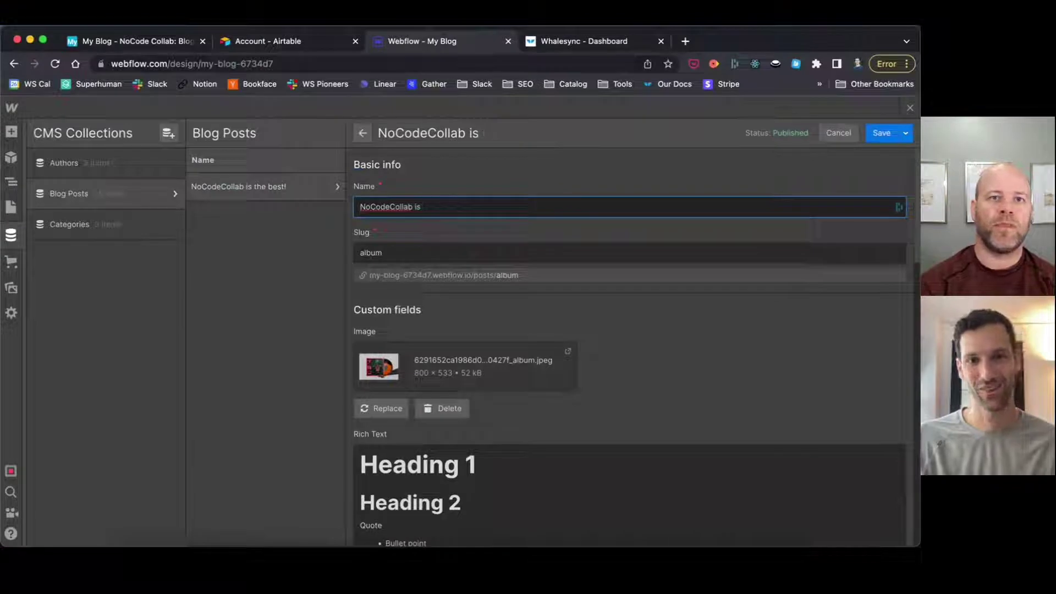
{"action": "type", "text": "REALLY AMAZING!"}
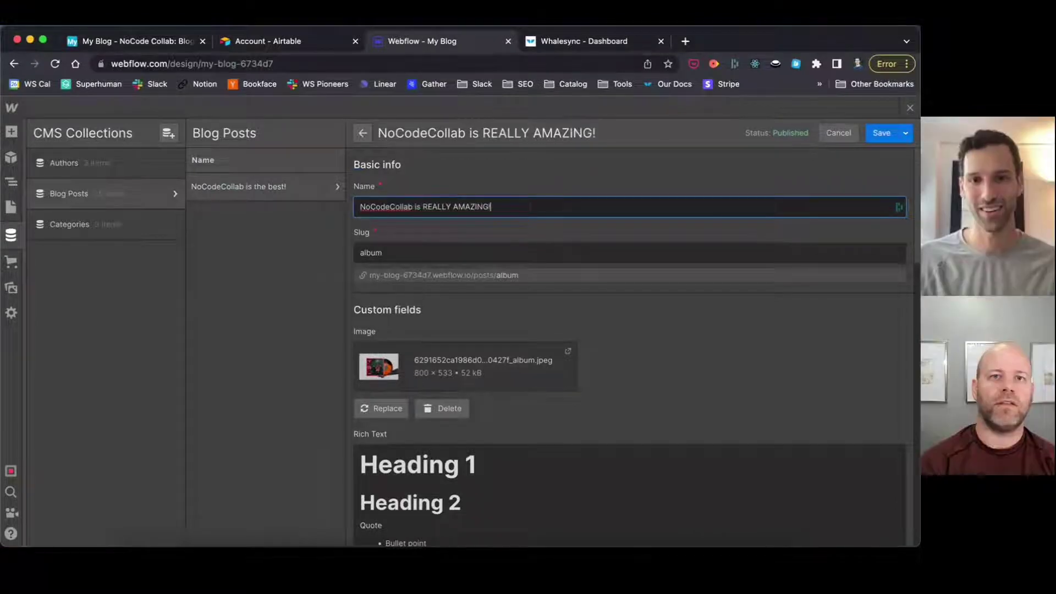
{"action": "left_click", "coordinate": [906, 133]}
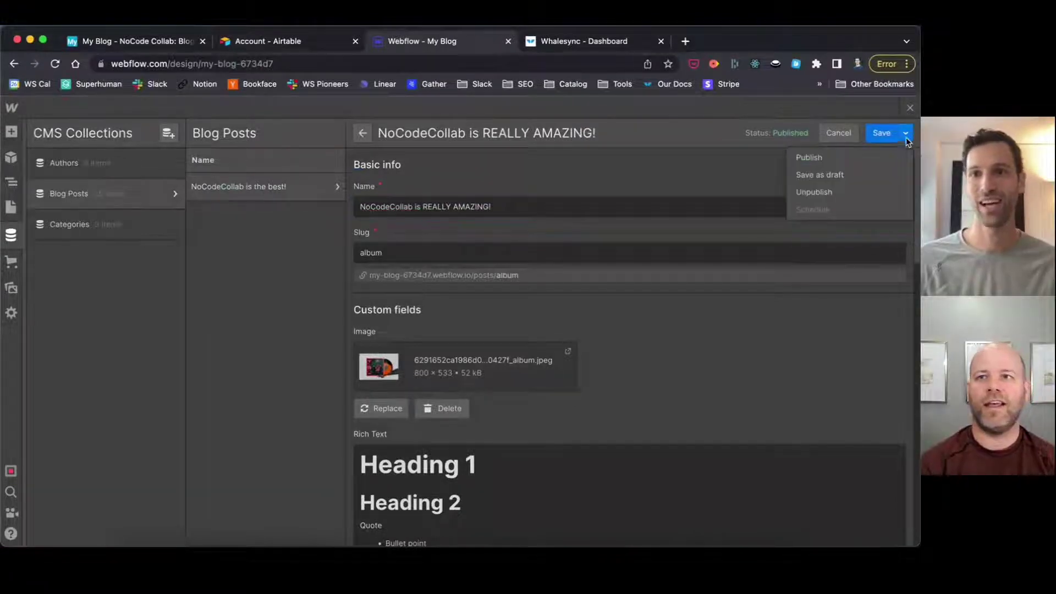
{"action": "left_click", "coordinate": [845, 160]}
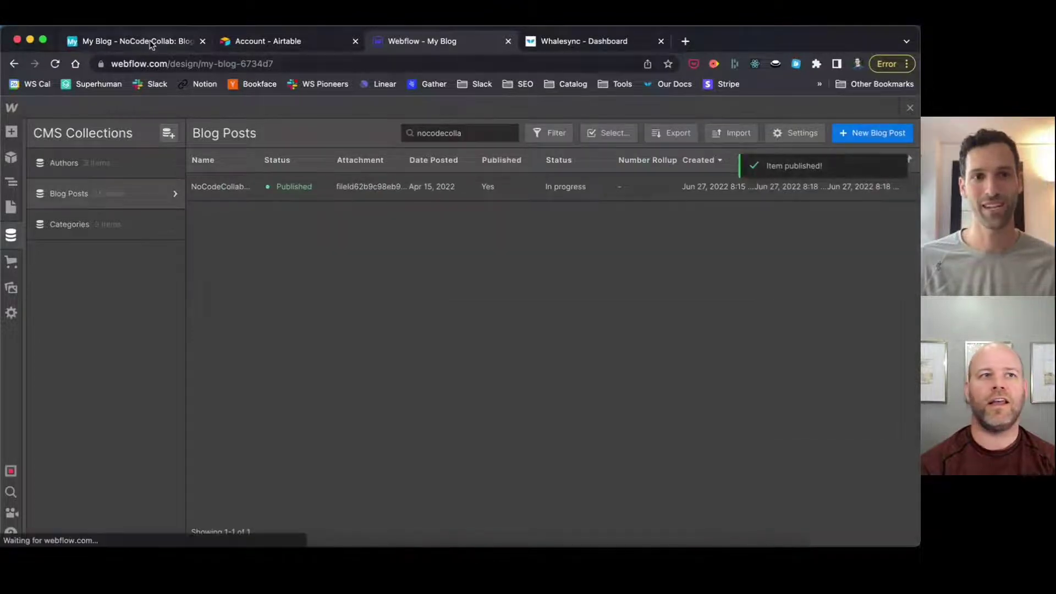
Step: Switch to the Airtable Blog Posts table and widen the Name column to fit the full post title
{"action": "left_click", "coordinate": [151, 42]}
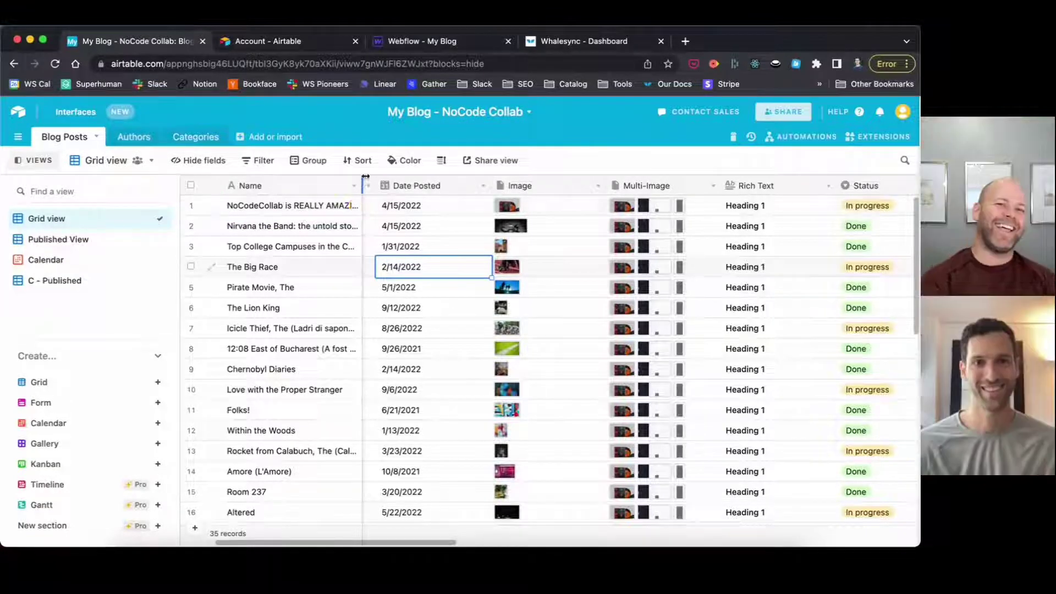
{"action": "left_click_drag", "start_coordinate": [363, 182], "coordinate": [388, 178]}
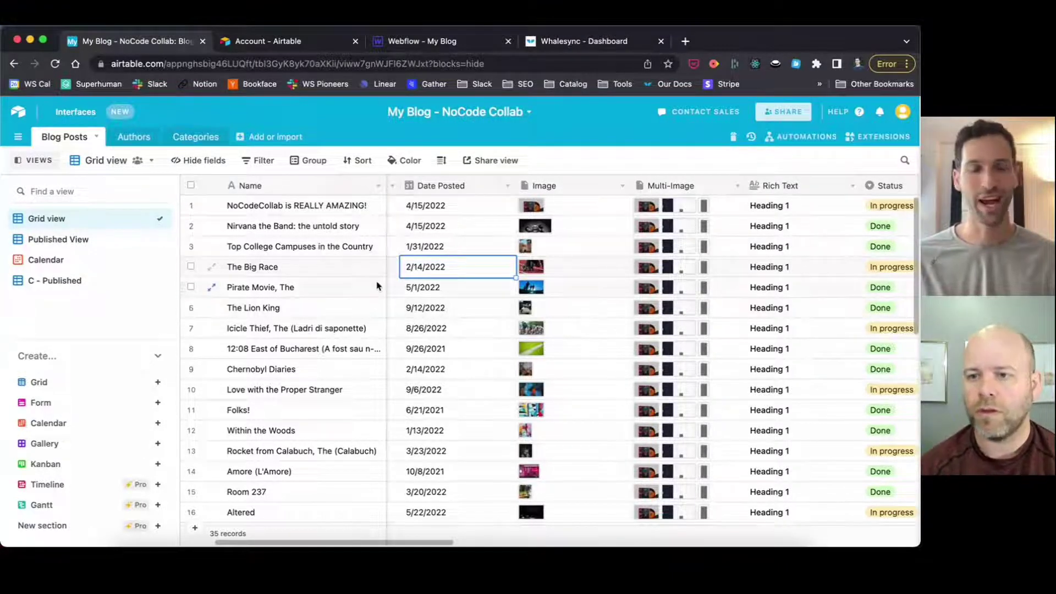
{"action": "left_click", "coordinate": [590, 44]}
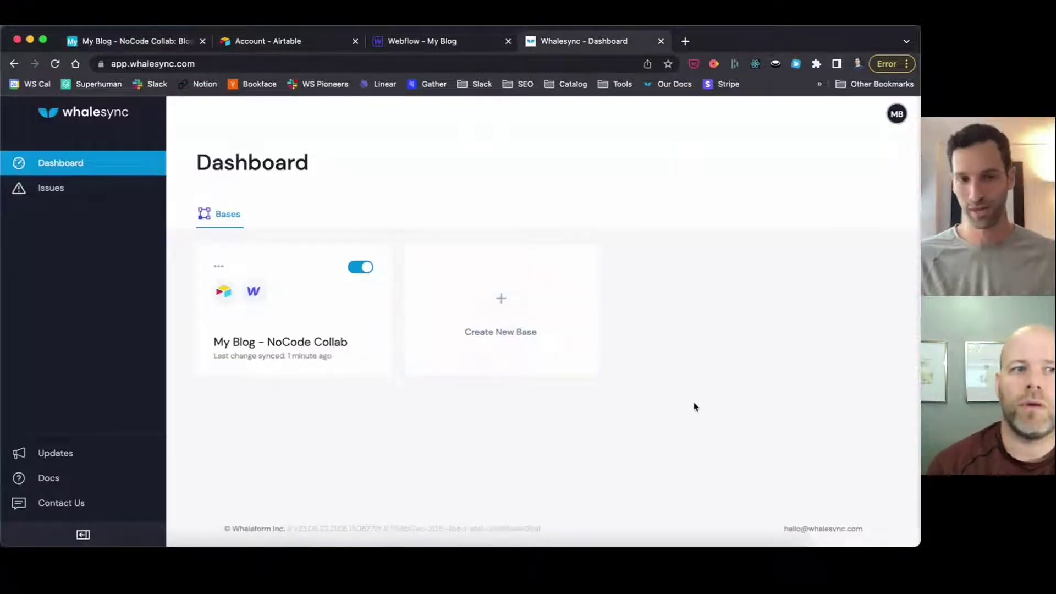
{"action": "left_click", "coordinate": [105, 41]}
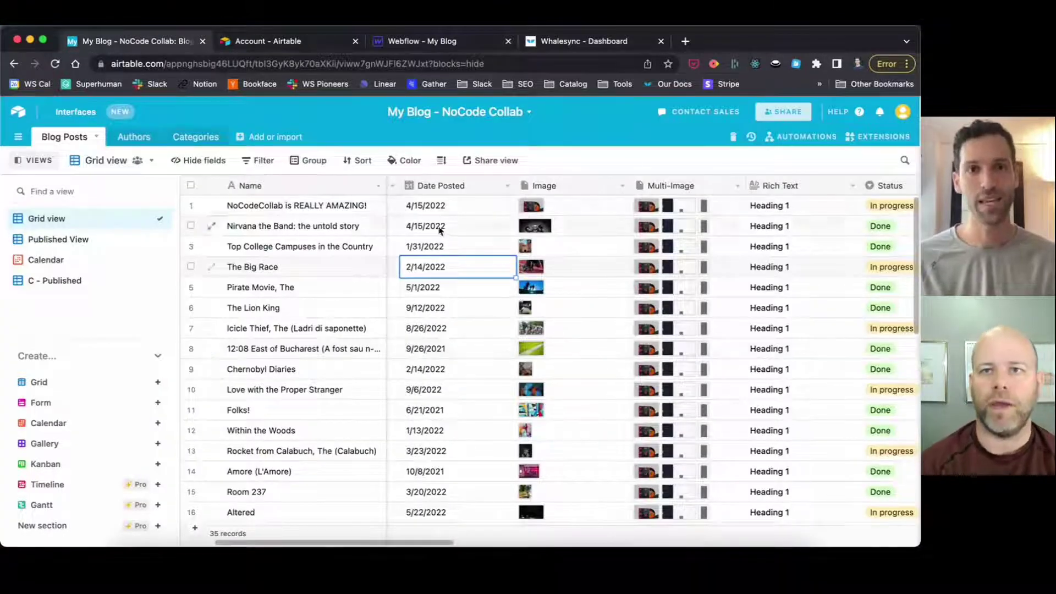
{"action": "left_click", "coordinate": [413, 41]}
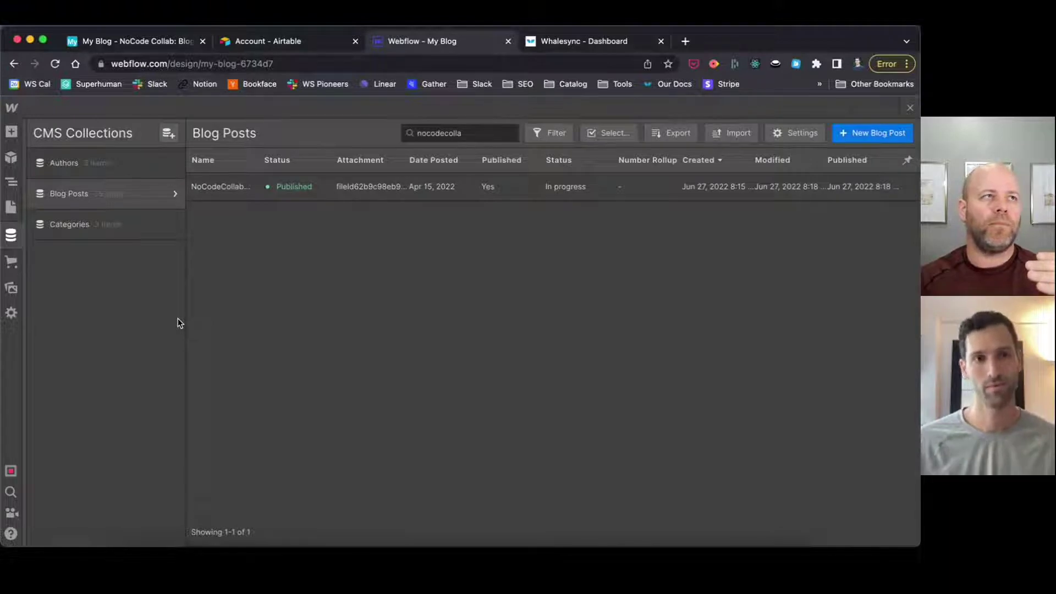
{"action": "left_click", "coordinate": [146, 41]}
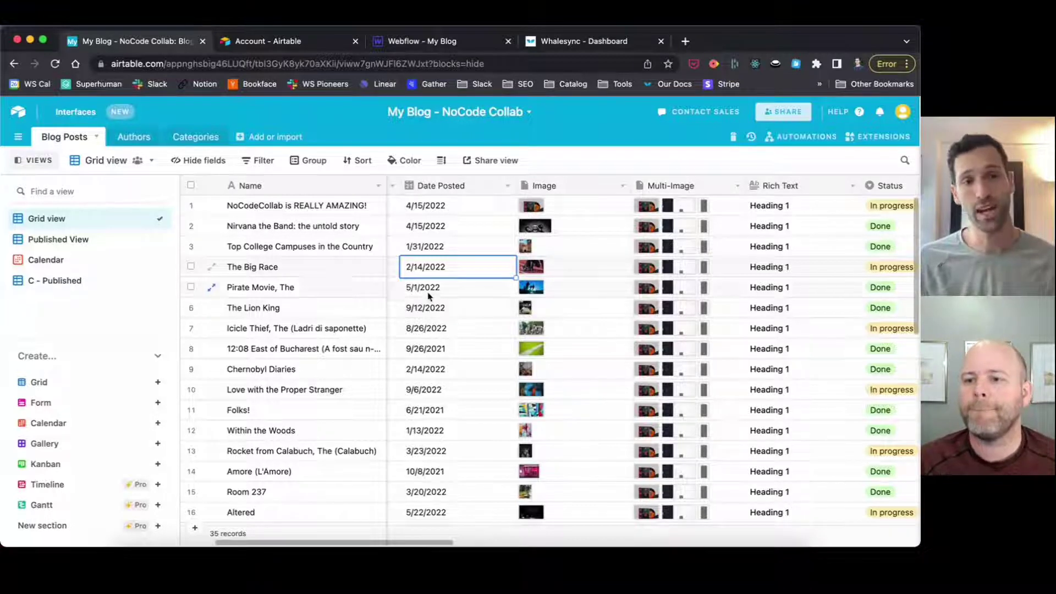
Step: Switch to Whalesync and open the My Blog - NoCode Collab base for editing, disabling its sync
{"action": "left_click", "coordinate": [579, 44]}
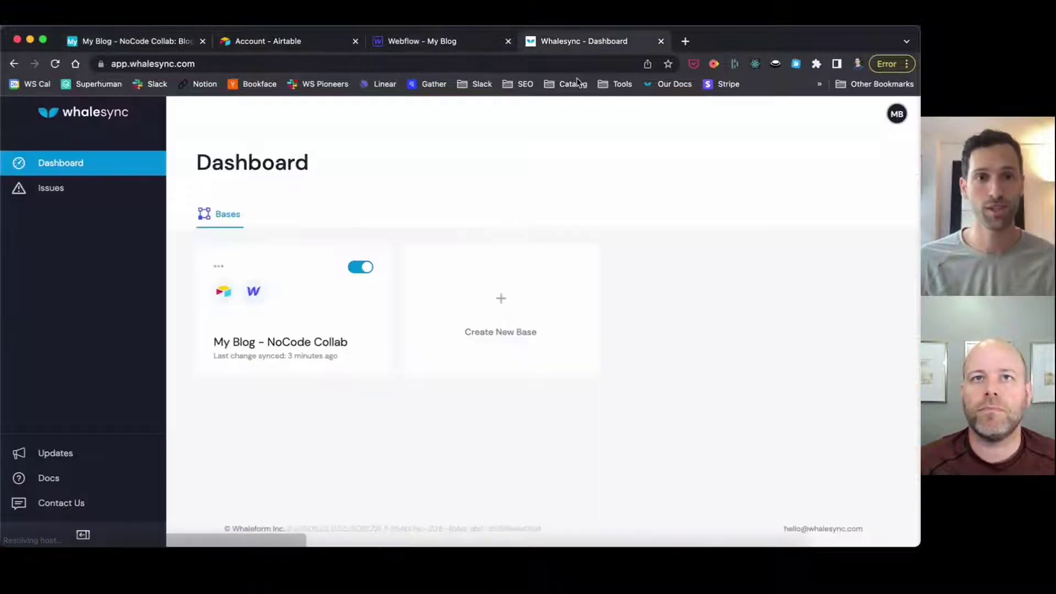
{"action": "left_click", "coordinate": [219, 266]}
{"action": "left_click", "coordinate": [255, 298]}
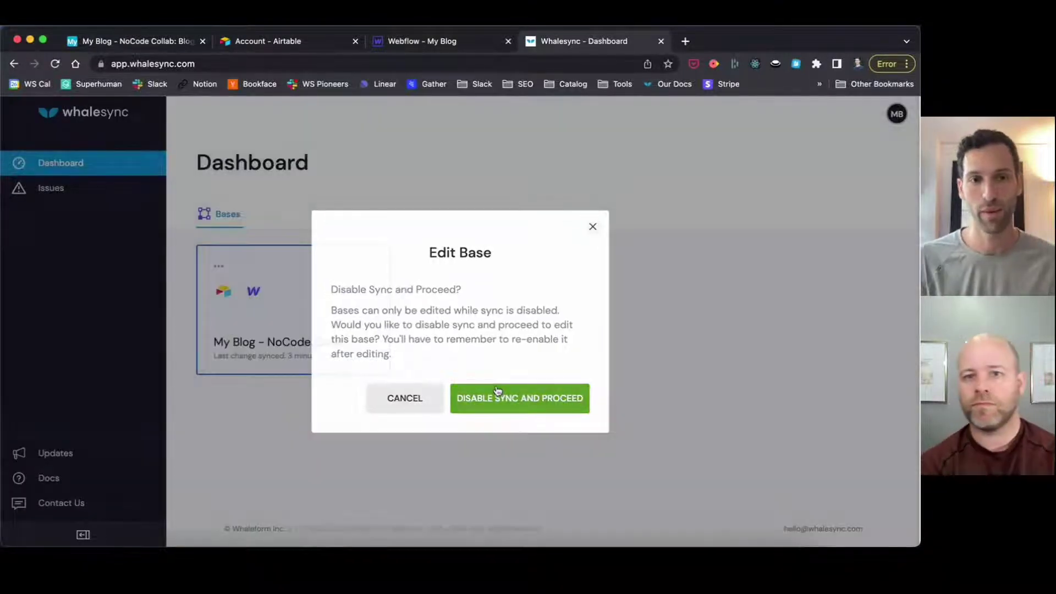
{"action": "left_click", "coordinate": [498, 392]}
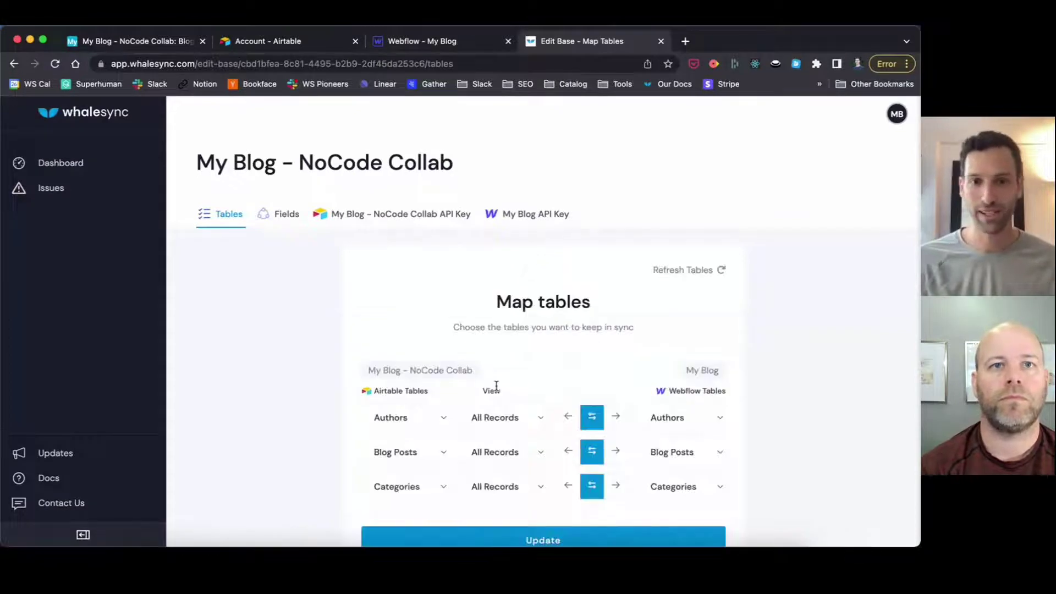
Step: Set the Blog Posts mapping to sync one way from Airtable to Webflow, using only the Published View records
{"action": "scroll", "coordinate": [276, 410], "scroll_direction": "down", "scroll_amount": 2}
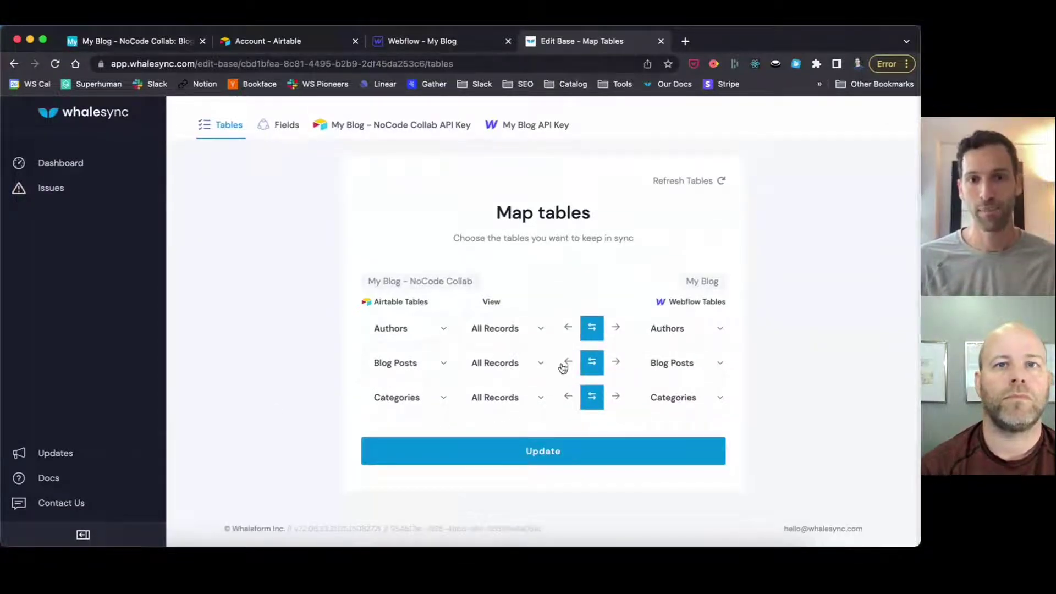
{"action": "left_click", "coordinate": [616, 362]}
{"action": "left_click", "coordinate": [492, 364]}
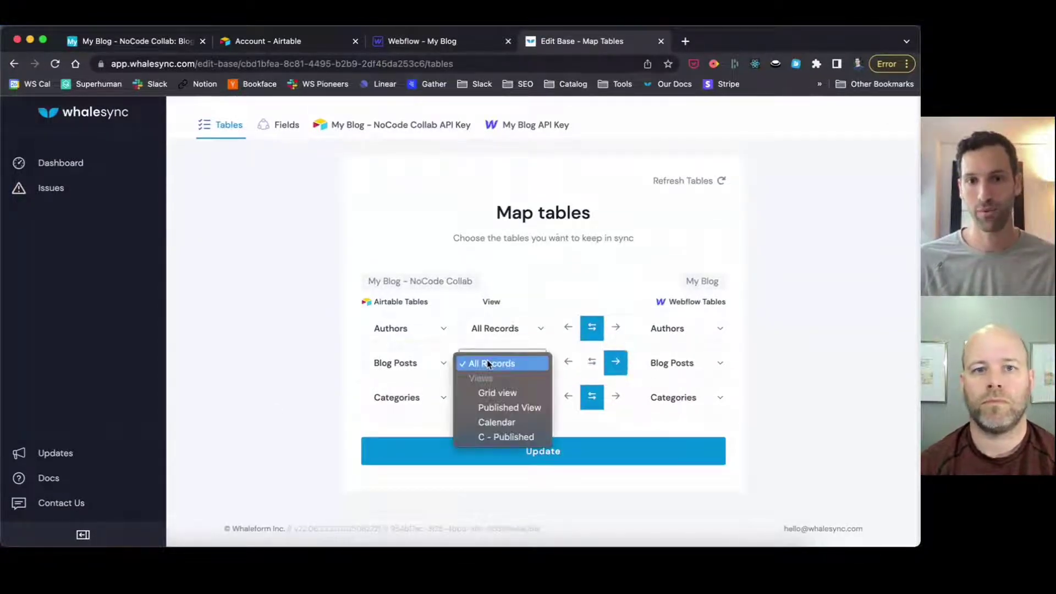
{"action": "left_click", "coordinate": [523, 409]}
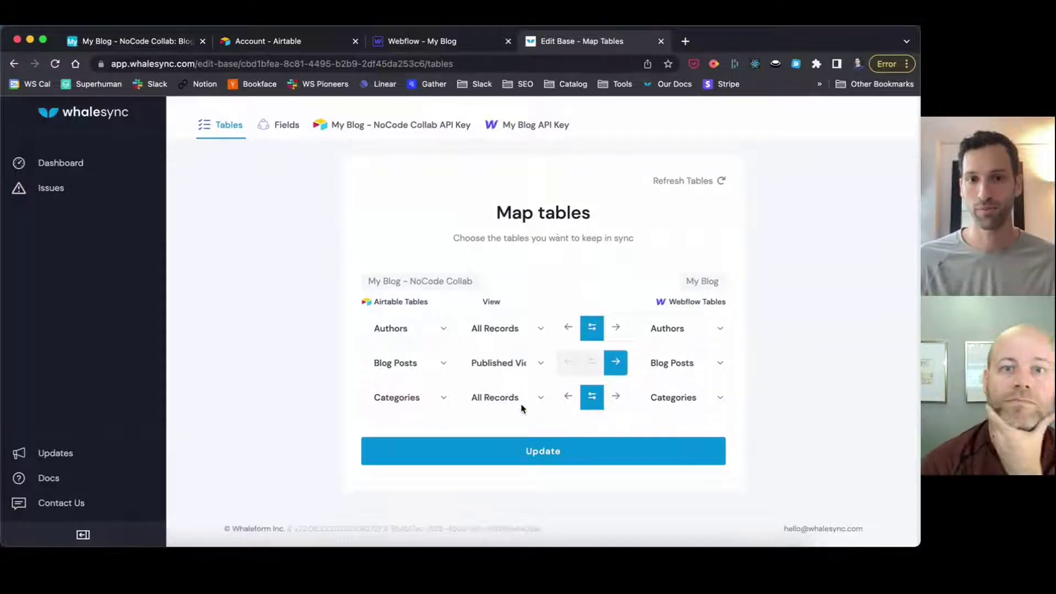
Step: Switch to Airtable and compare the Blog Posts table's Published View with its Grid view, looking across the columns
{"action": "left_click", "coordinate": [136, 48]}
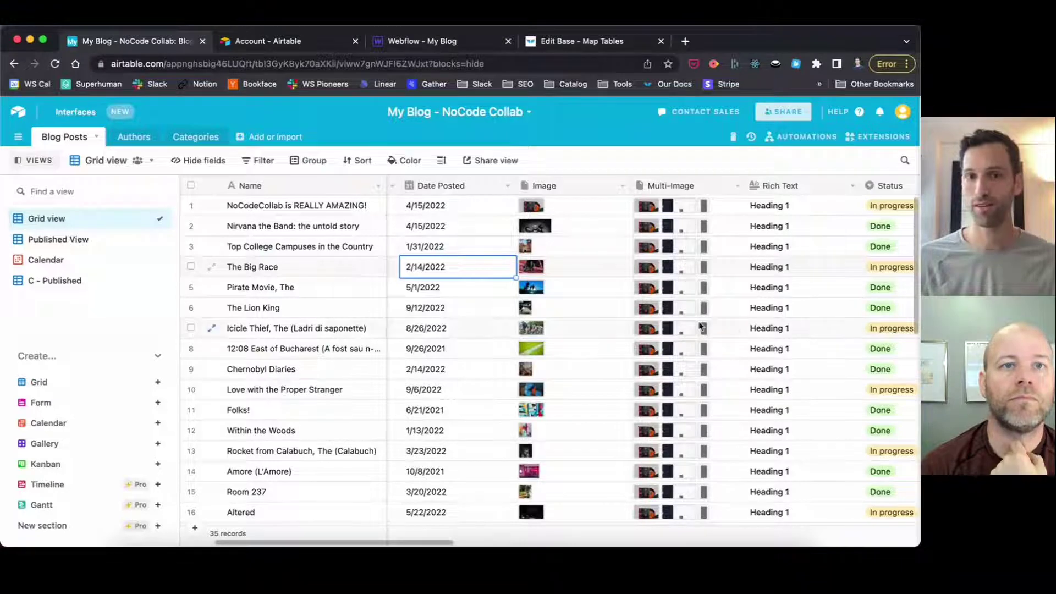
{"action": "left_click", "coordinate": [76, 239]}
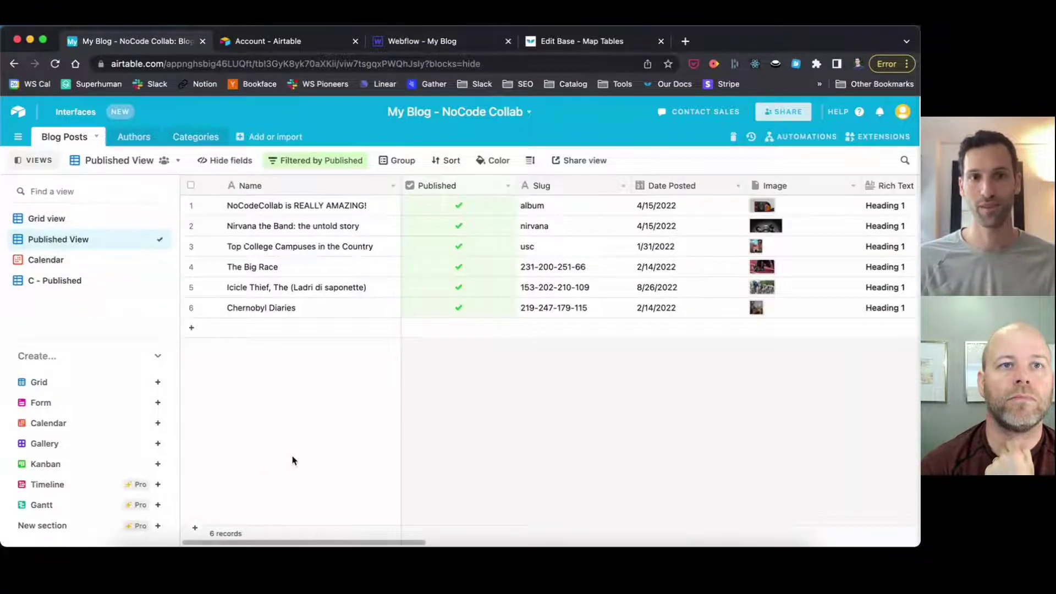
{"action": "left_click", "coordinate": [81, 218]}
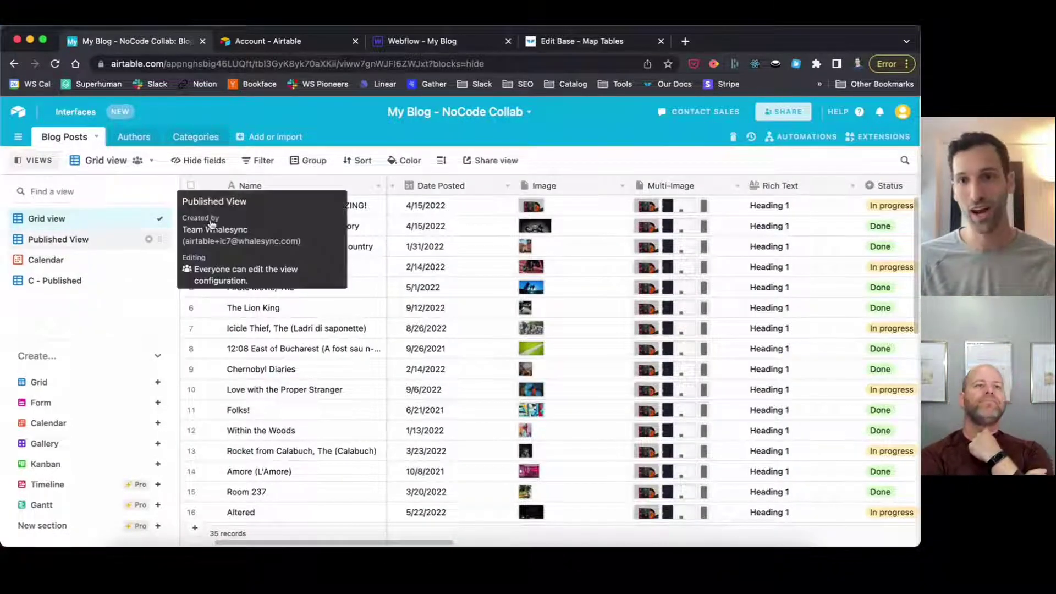
{"action": "scroll", "coordinate": [595, 272], "scroll_direction": "right", "scroll_amount": 5}
{"action": "scroll", "coordinate": [594, 272], "scroll_direction": "right", "scroll_amount": 5}
{"action": "scroll", "coordinate": [595, 272], "scroll_direction": "left", "scroll_amount": 15}
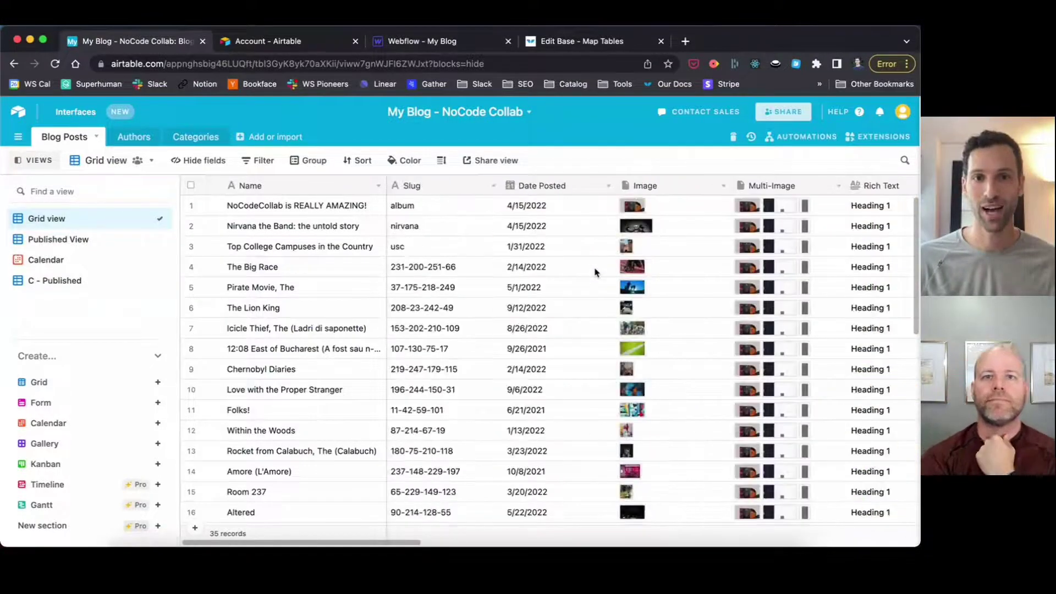
Step: Check the Published View of Blog Posts, and switch to Whalesync to inspect the view choices for that table's mapping
{"action": "left_click", "coordinate": [58, 239]}
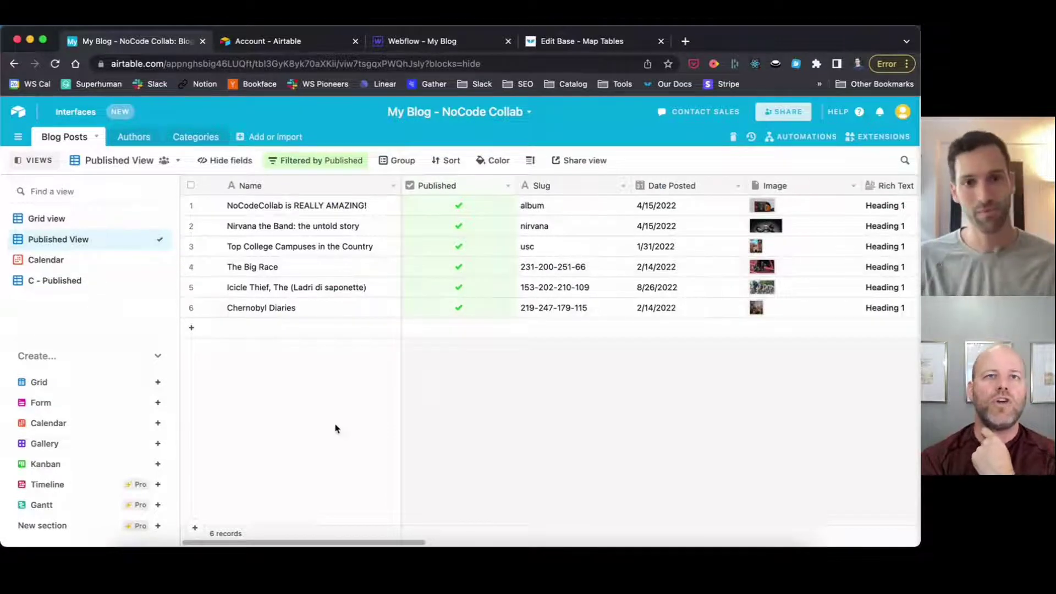
{"action": "left_click", "coordinate": [573, 43]}
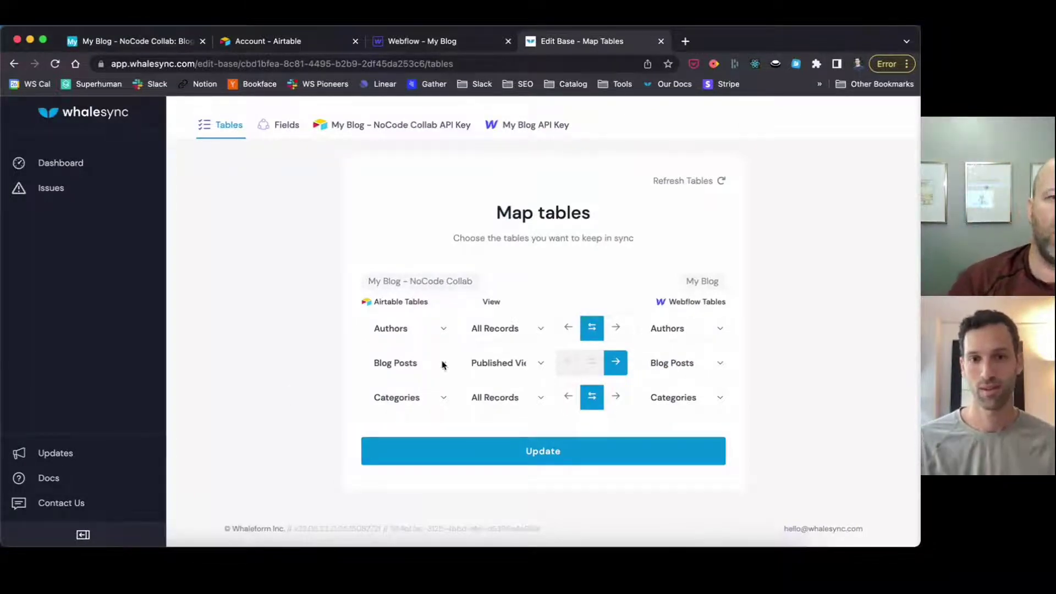
{"action": "left_click", "coordinate": [503, 362]}
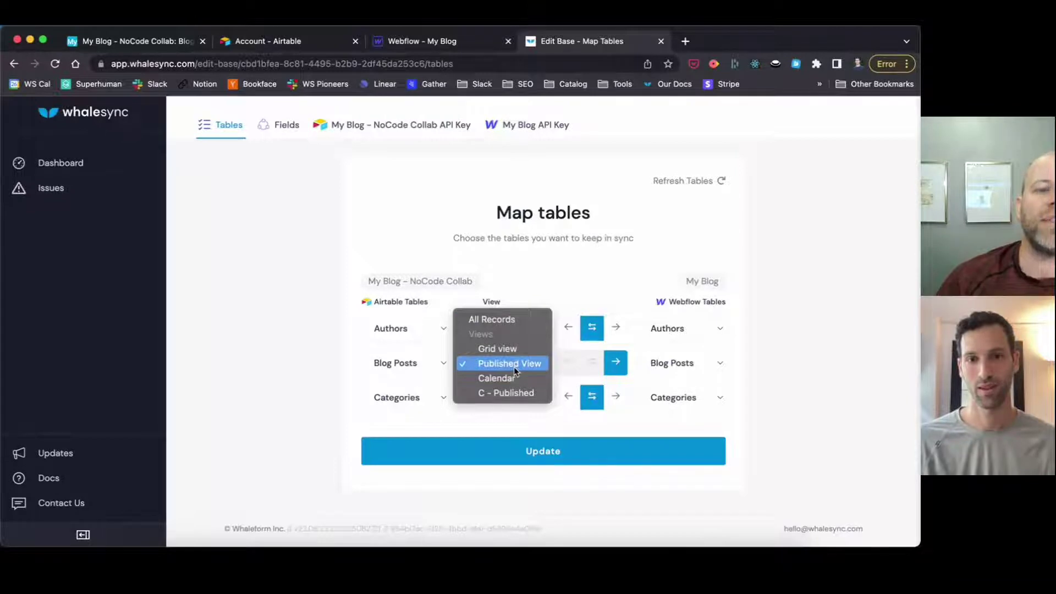
{"action": "left_click", "coordinate": [297, 360]}
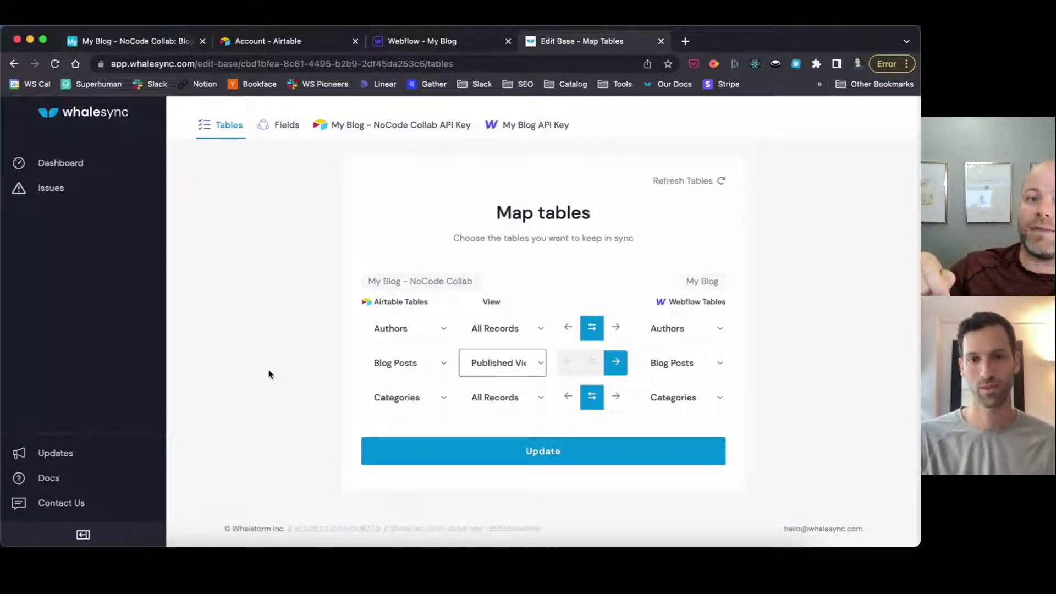
Step: Set the Blog Posts mapping's Airtable view to All Records and look over its other view choices
{"action": "left_click", "coordinate": [508, 363]}
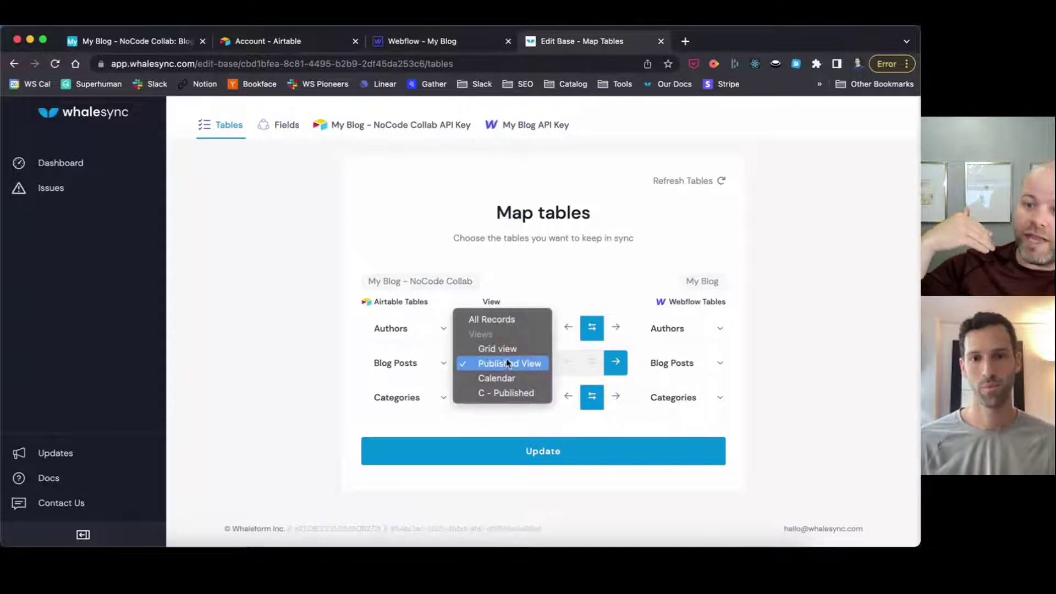
{"action": "left_click", "coordinate": [498, 326]}
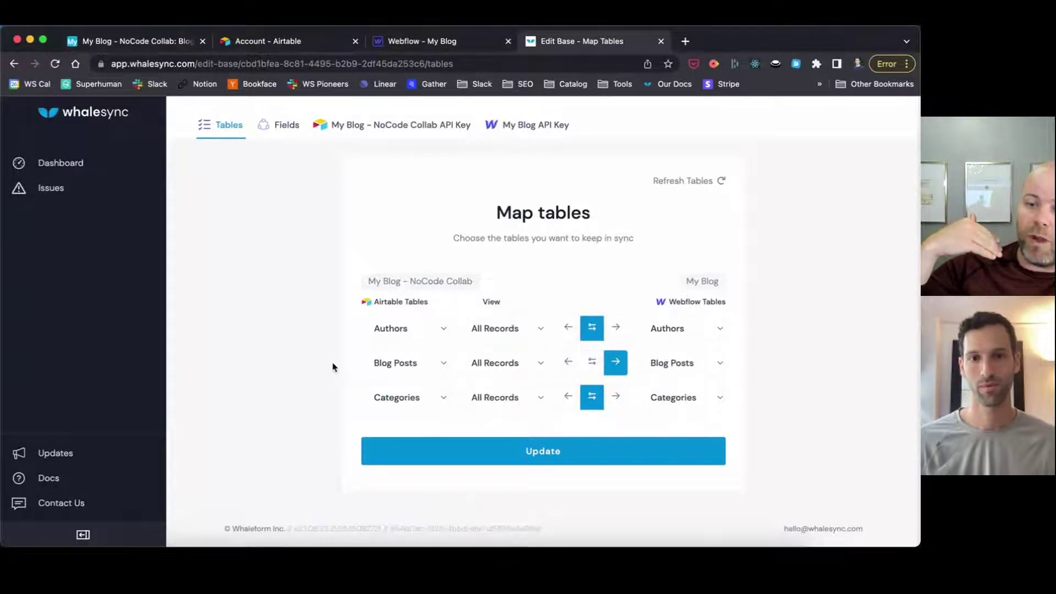
{"action": "left_click", "coordinate": [514, 363]}
{"action": "left_click", "coordinate": [508, 407]}
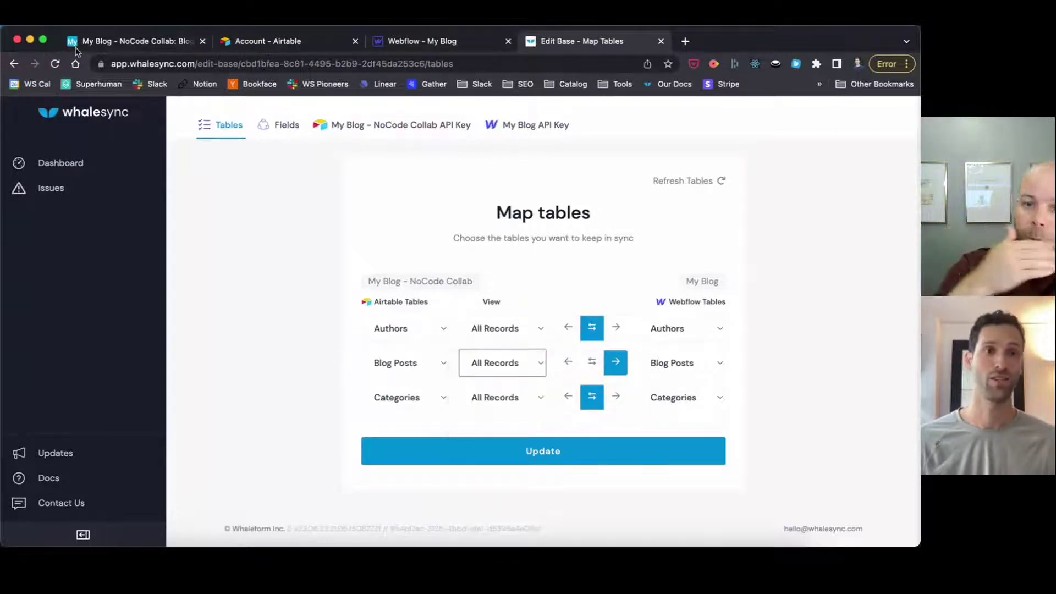
Step: Switch to Airtable and compare the Published View's records with the Blog Posts collection in Webflow
{"action": "left_click", "coordinate": [117, 46]}
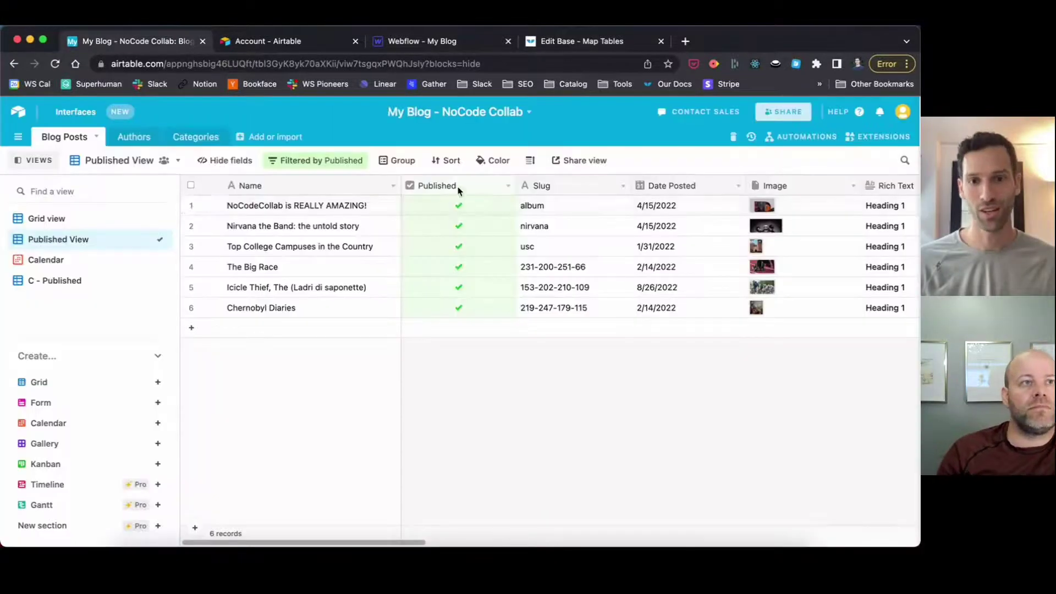
{"action": "left_click", "coordinate": [455, 41]}
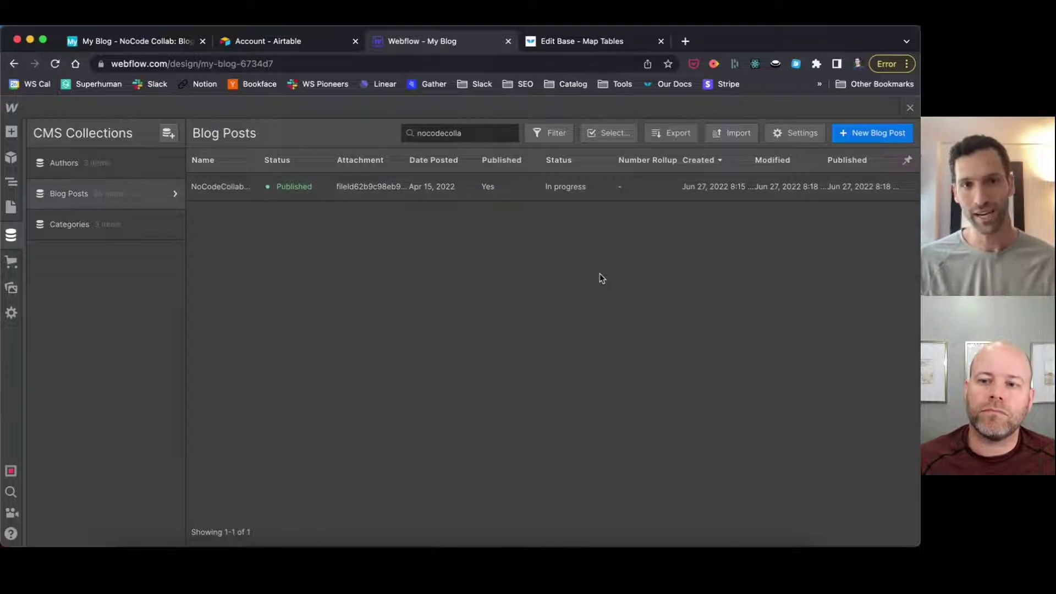
{"action": "left_click", "coordinate": [140, 41]}
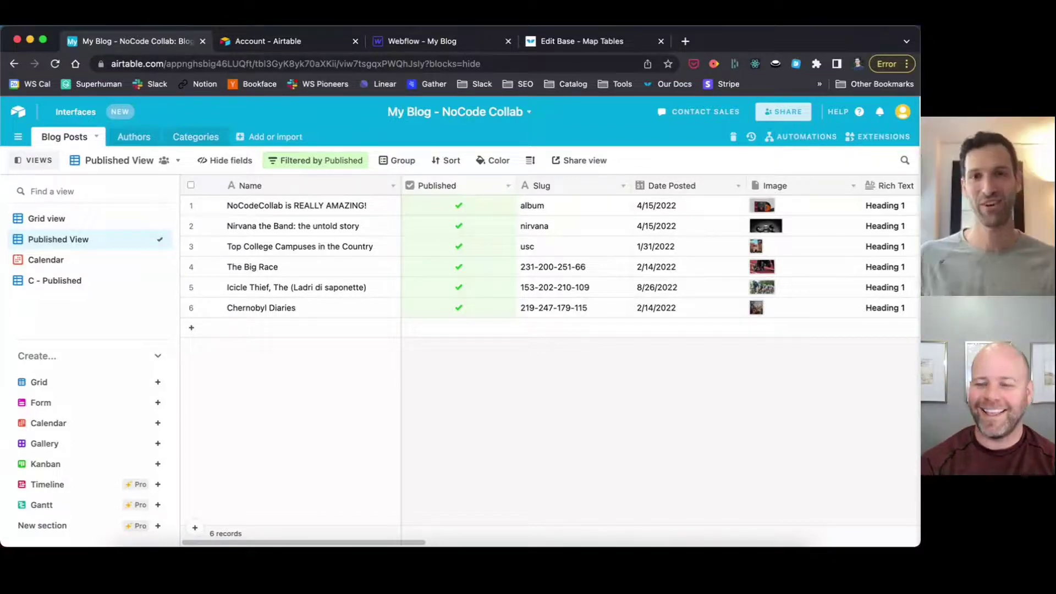
Step: Switch to Whalesync, enable syncing for the My Blog - NoCode Collab base without updating its table mapping, and open the Issues list
{"action": "left_click", "coordinate": [588, 42]}
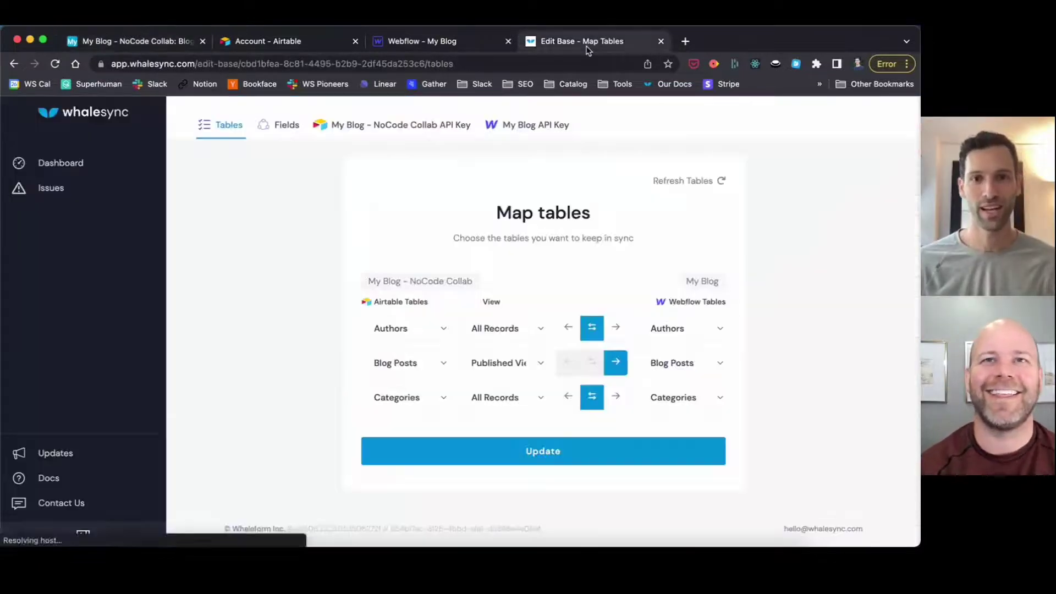
{"action": "left_click", "coordinate": [55, 166]}
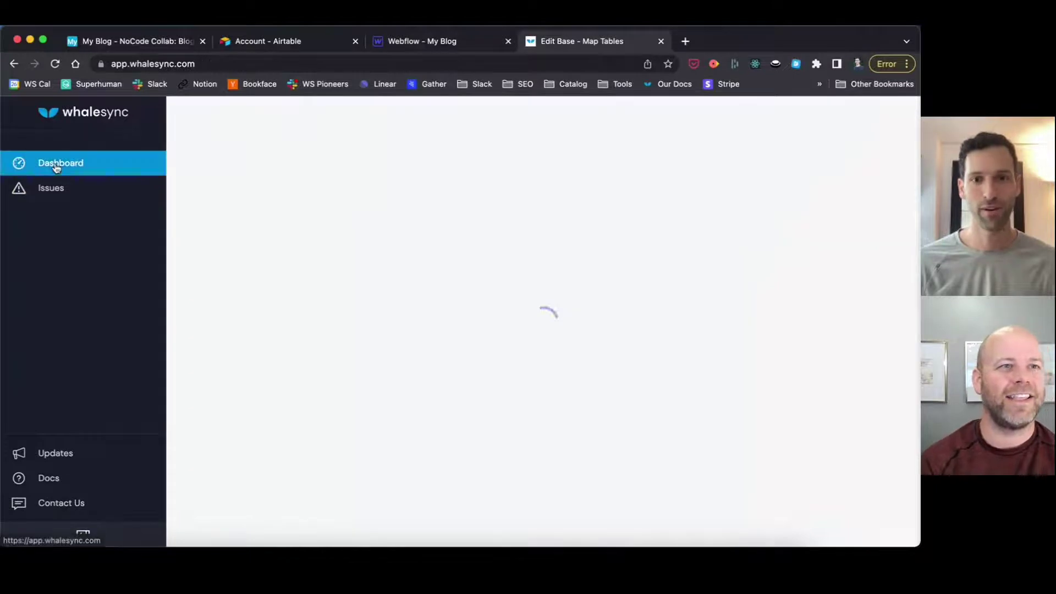
{"action": "left_click", "coordinate": [219, 266]}
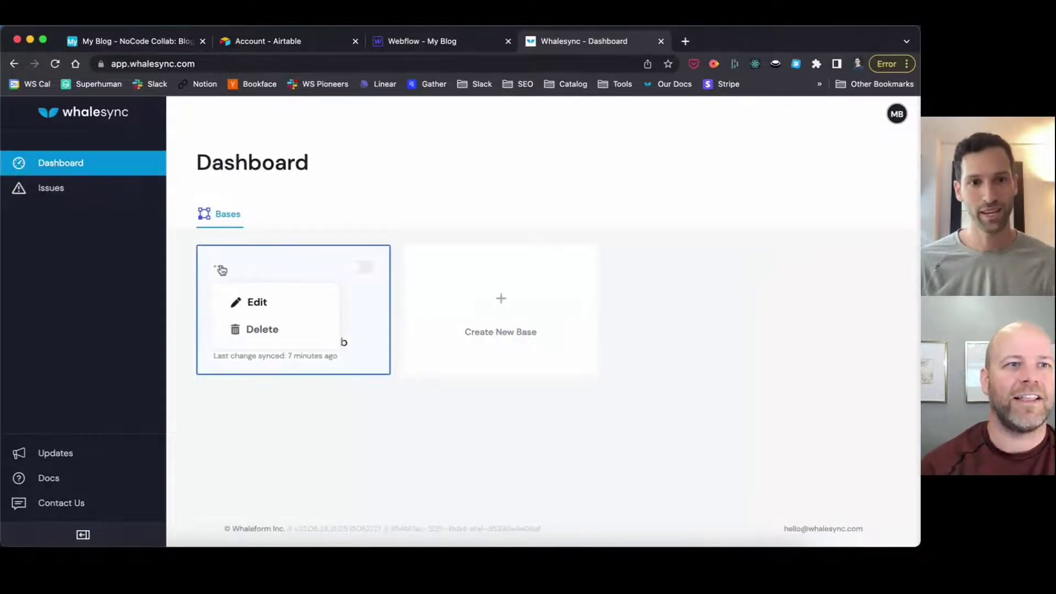
{"action": "left_click", "coordinate": [263, 302]}
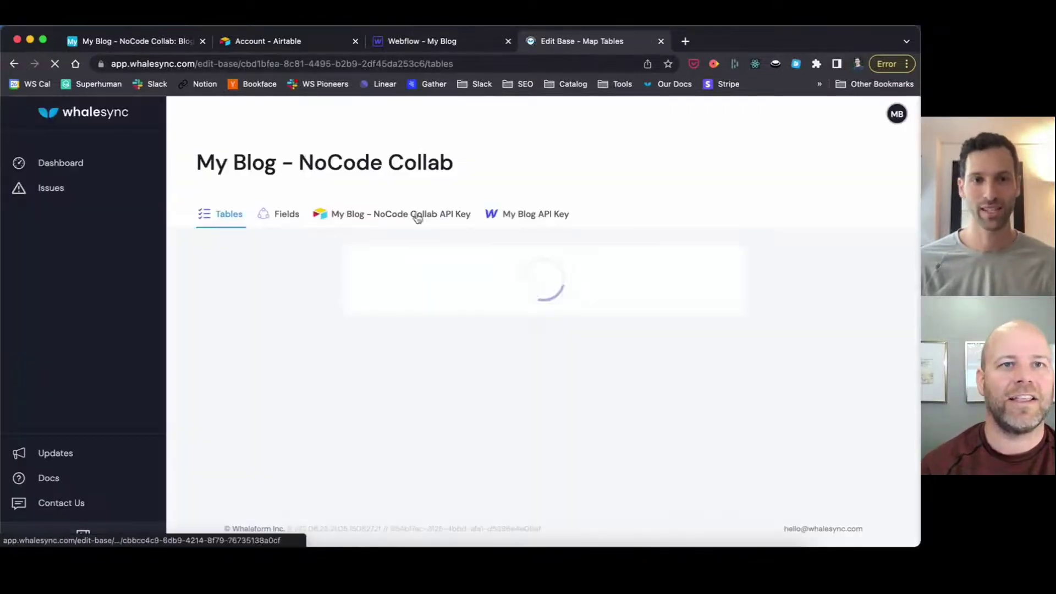
{"action": "left_click", "coordinate": [52, 164]}
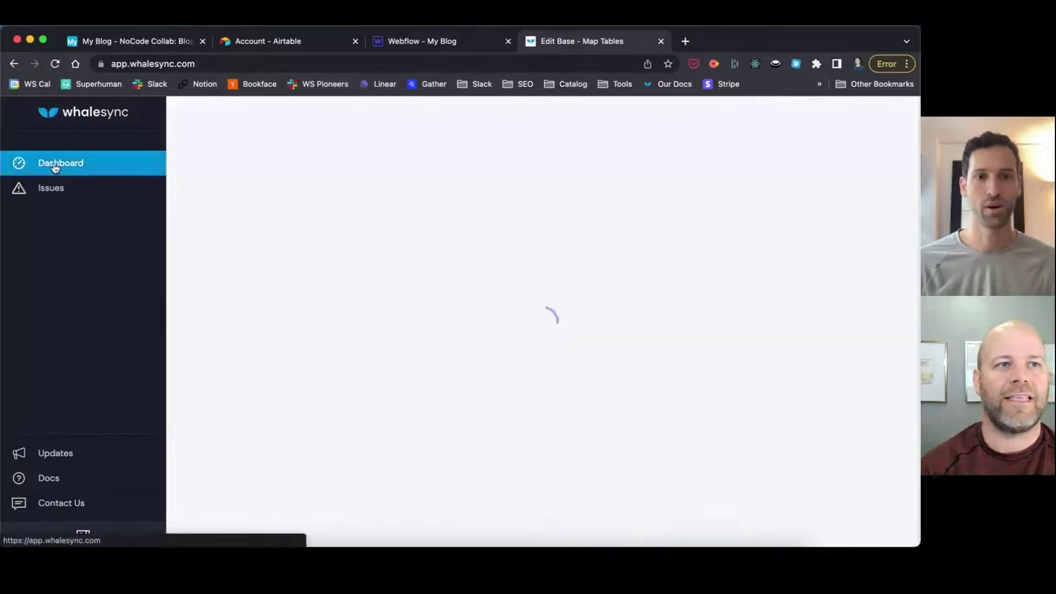
{"action": "left_click", "coordinate": [360, 268]}
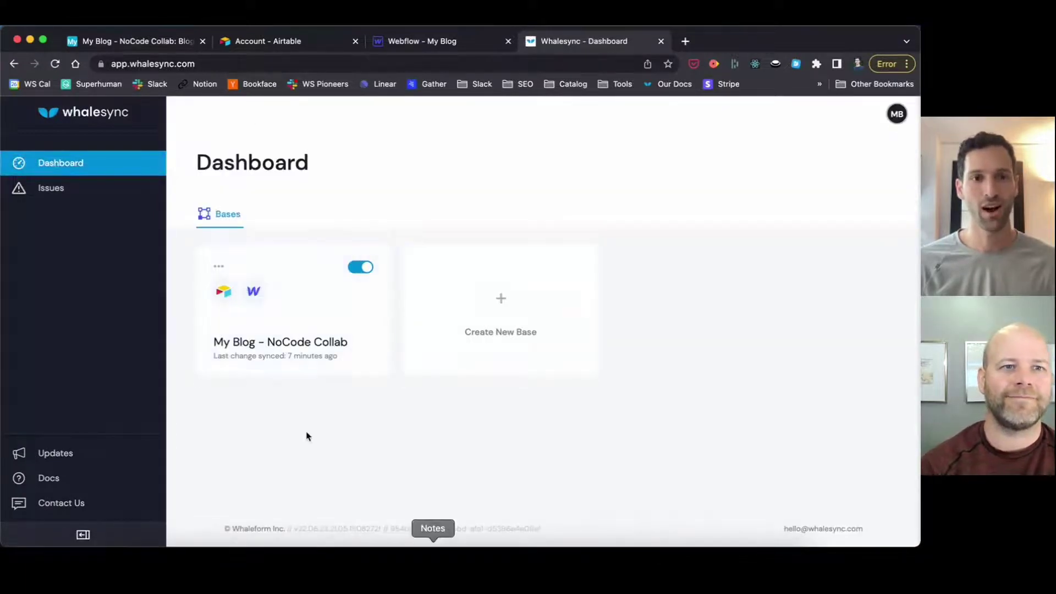
{"action": "left_click", "coordinate": [55, 198]}
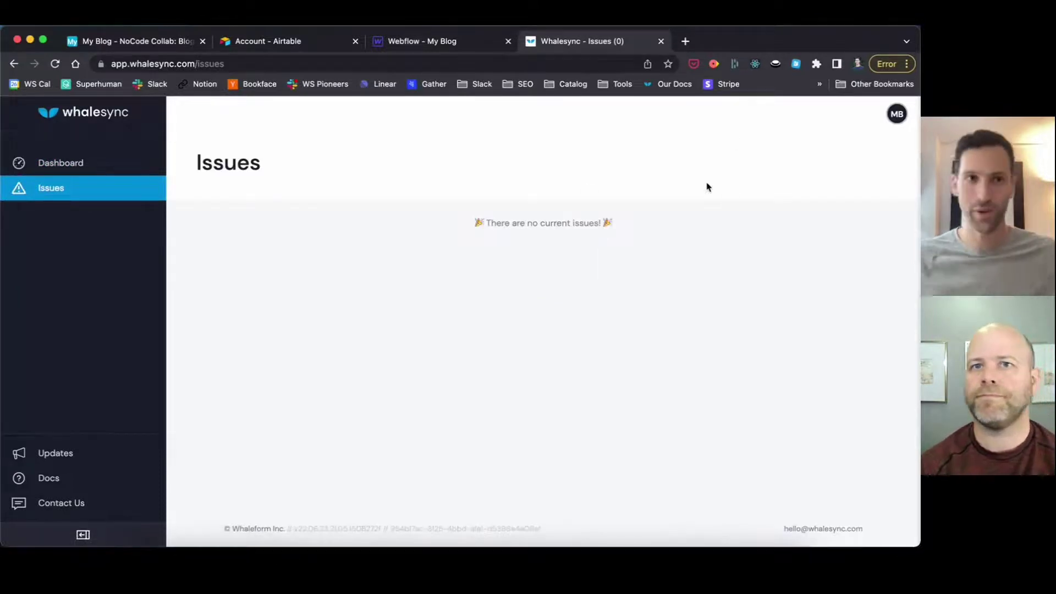
Step: Switch to Airtable and add a Blog Posts record in Grid view with only the Date Posted 6/8/2022, leaving its name empty
{"action": "left_click", "coordinate": [133, 43]}
{"action": "left_click", "coordinate": [72, 220]}
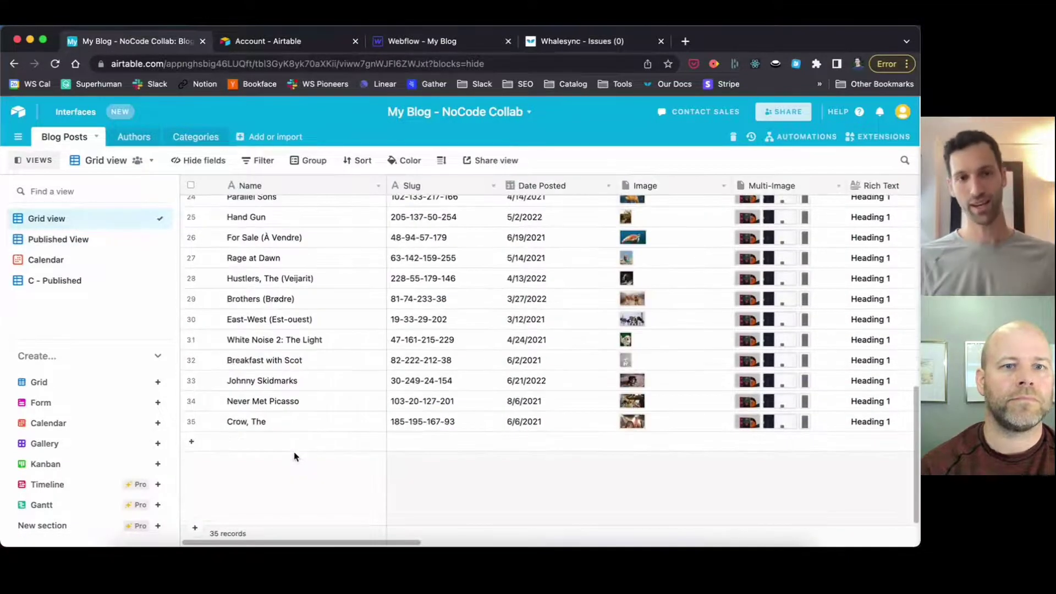
{"action": "left_click", "coordinate": [275, 445]}
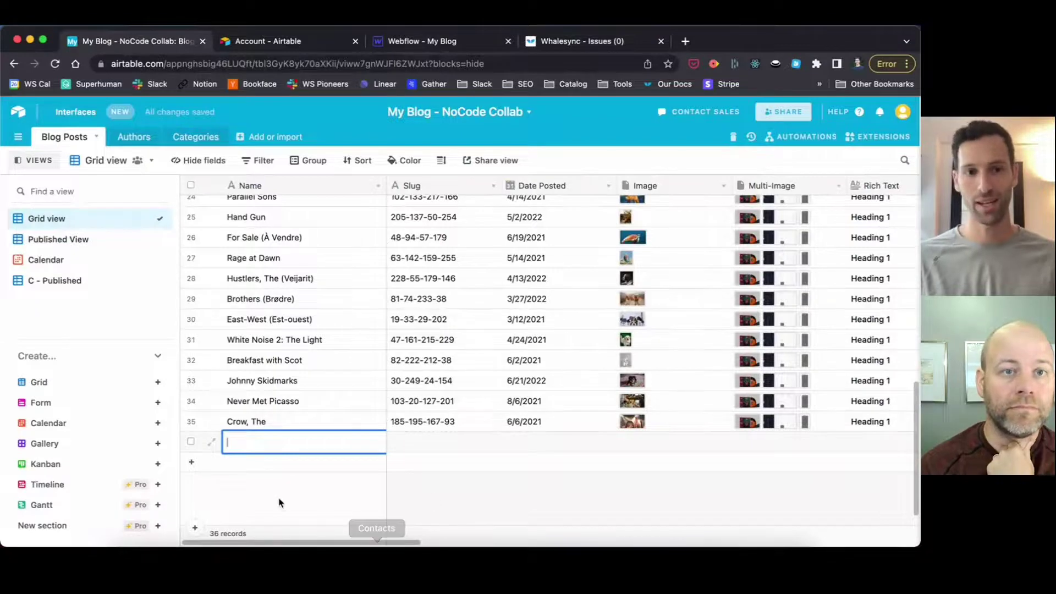
{"action": "left_click", "coordinate": [530, 443]}
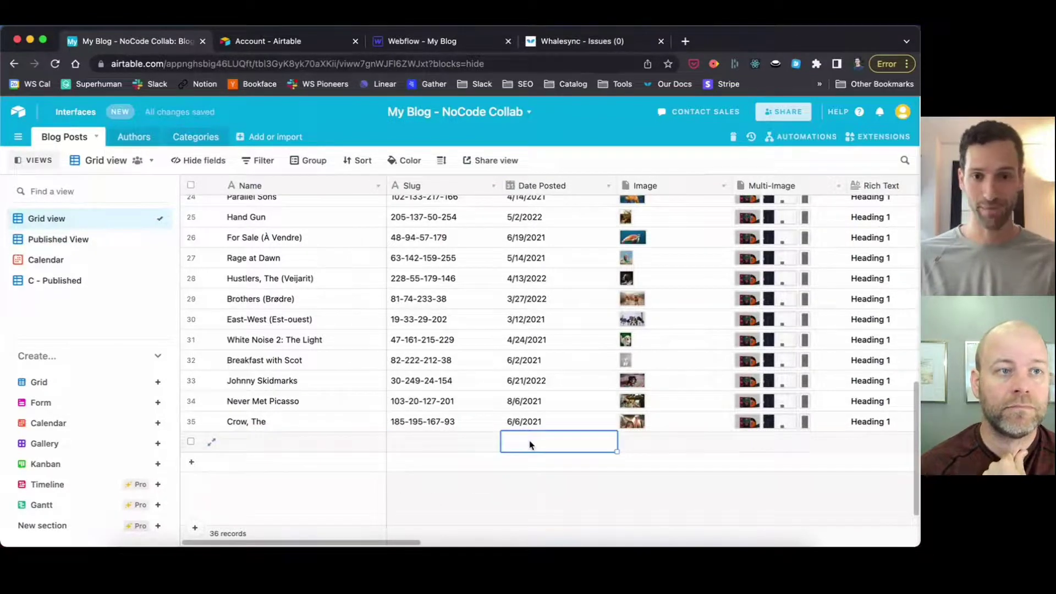
{"action": "left_click", "coordinate": [529, 443]}
{"action": "left_click", "coordinate": [584, 352]}
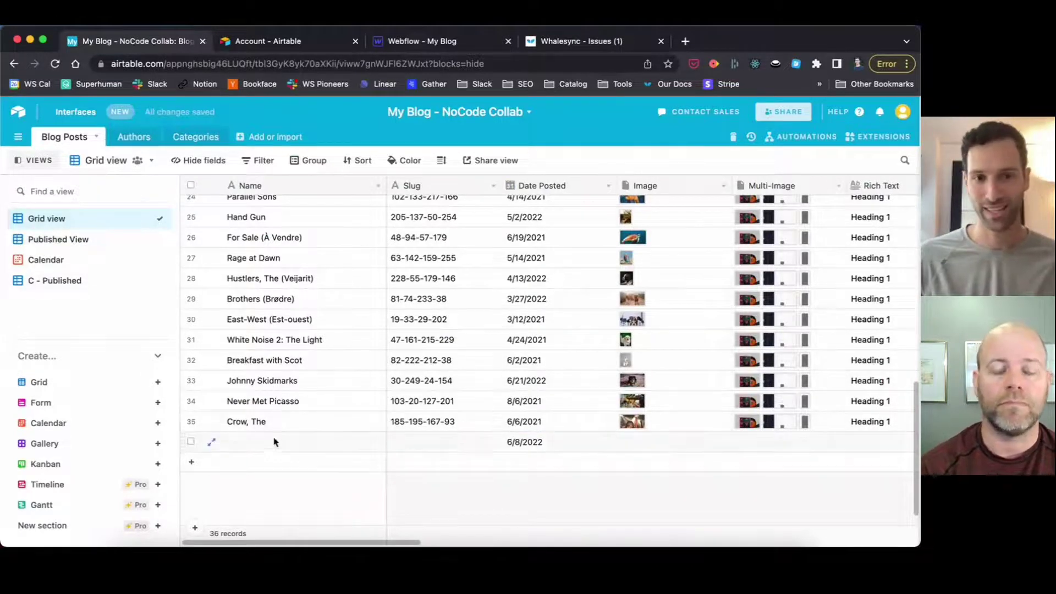
Step: Switch to Whalesync and examine the Webflow issue's details, including its record fields and full error
{"action": "left_click", "coordinate": [580, 42]}
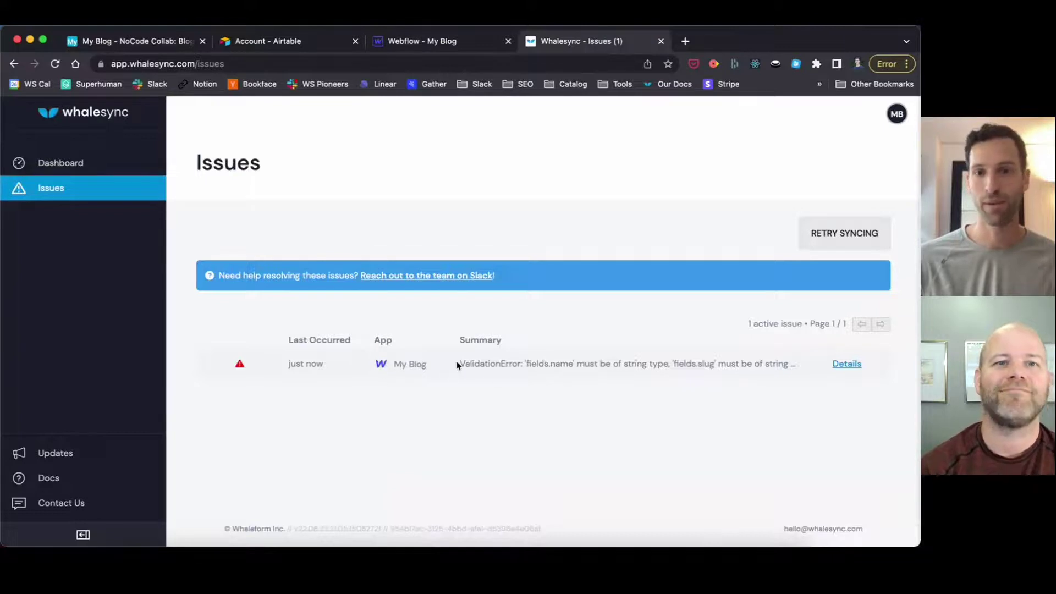
{"action": "left_click_drag", "start_coordinate": [459, 364], "coordinate": [776, 379]}
{"action": "left_click", "coordinate": [846, 364]}
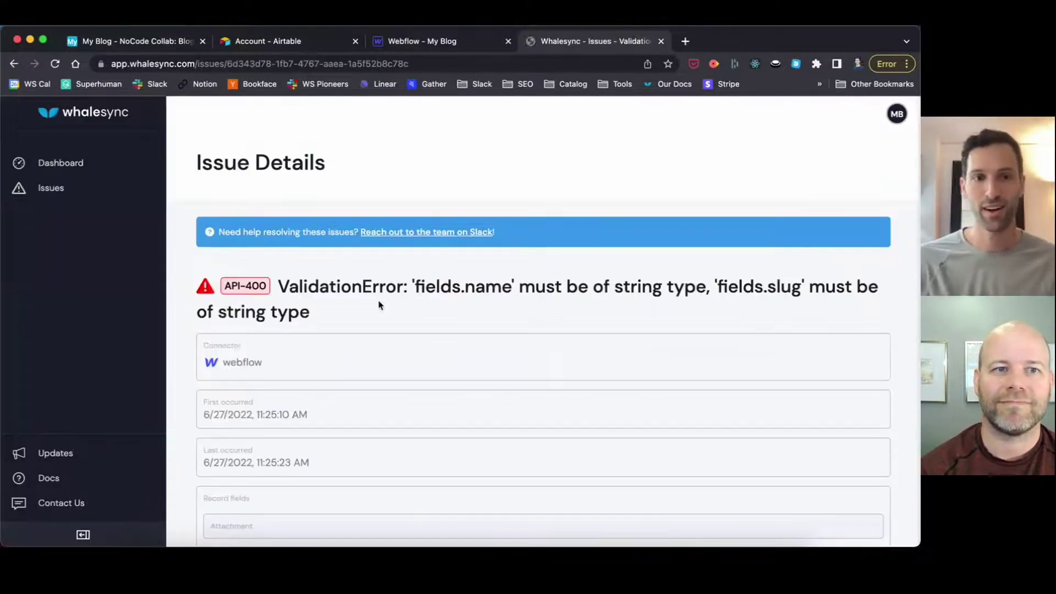
{"action": "scroll", "coordinate": [378, 305], "scroll_direction": "down", "scroll_amount": 10}
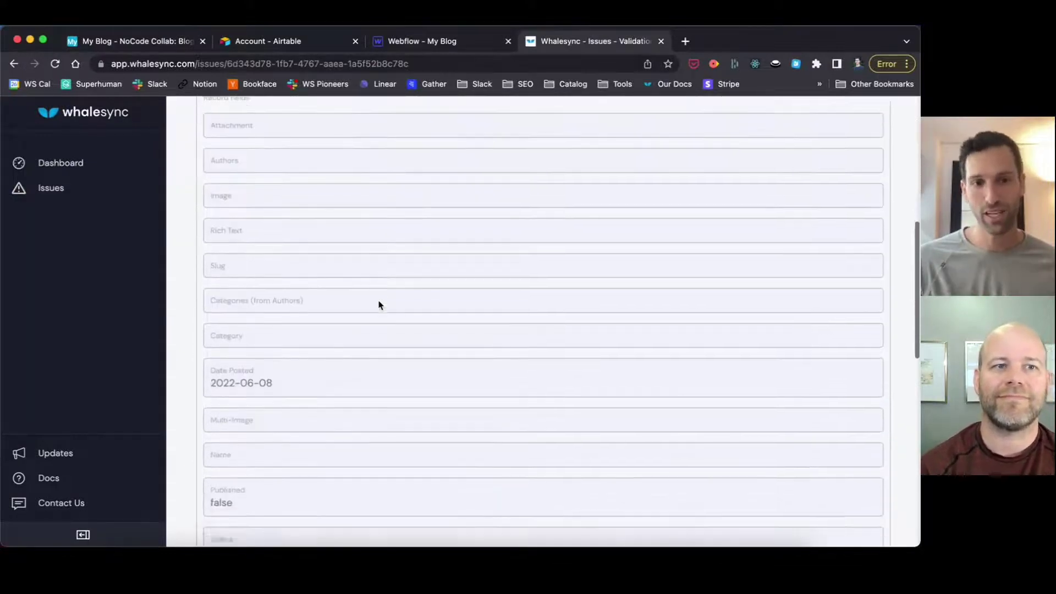
{"action": "scroll", "coordinate": [378, 305], "scroll_direction": "down", "scroll_amount": 12}
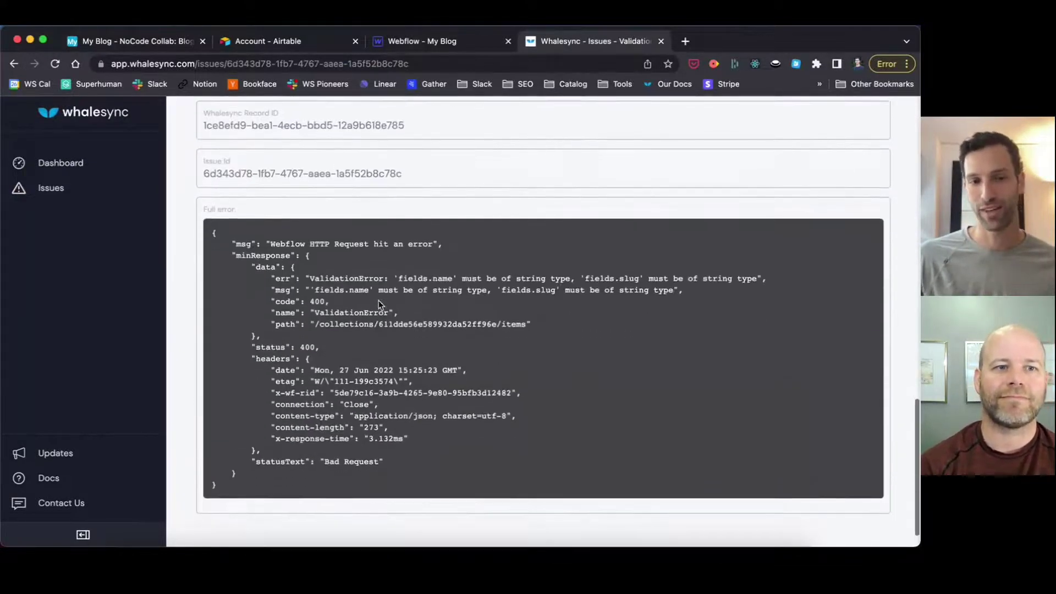
{"action": "scroll", "coordinate": [378, 305], "scroll_direction": "up", "scroll_amount": 20}
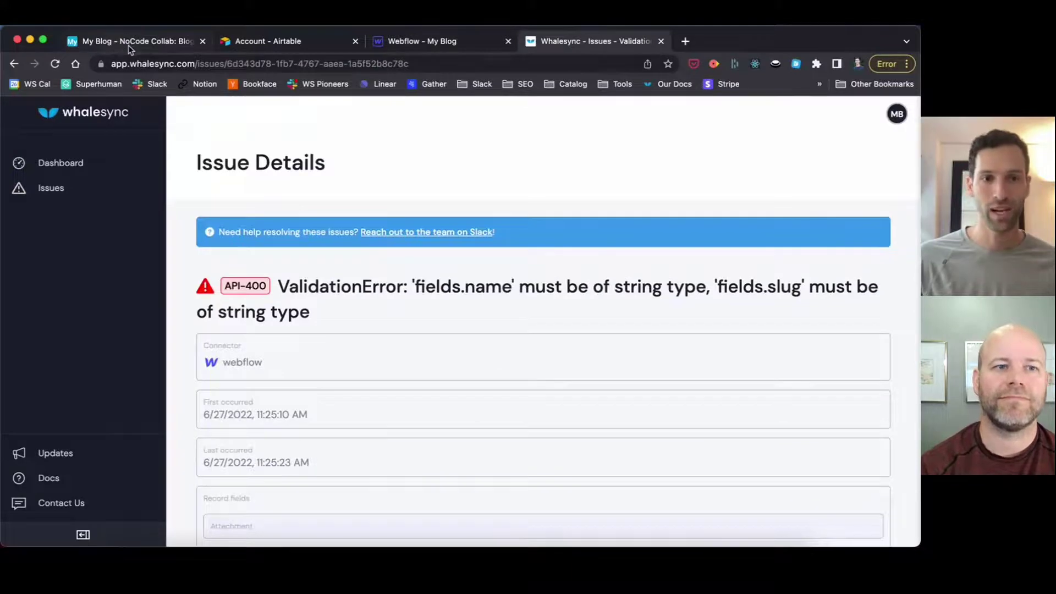
Step: Switch to Airtable and give the new blog post the name "NOW THIS HAS A NAME" and the slug "slug"
{"action": "left_click", "coordinate": [128, 45]}
{"action": "left_click", "coordinate": [289, 440]}
{"action": "type", "text": "NOW"}
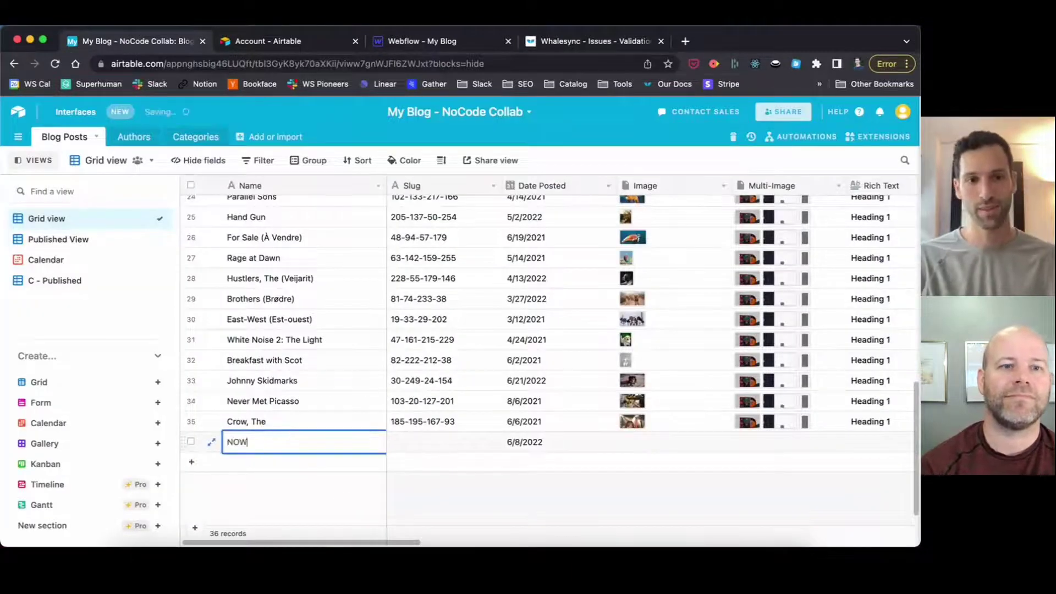
{"action": "type", "text": " THIS HAS A NAME"}
{"action": "key", "text": "Tab"}
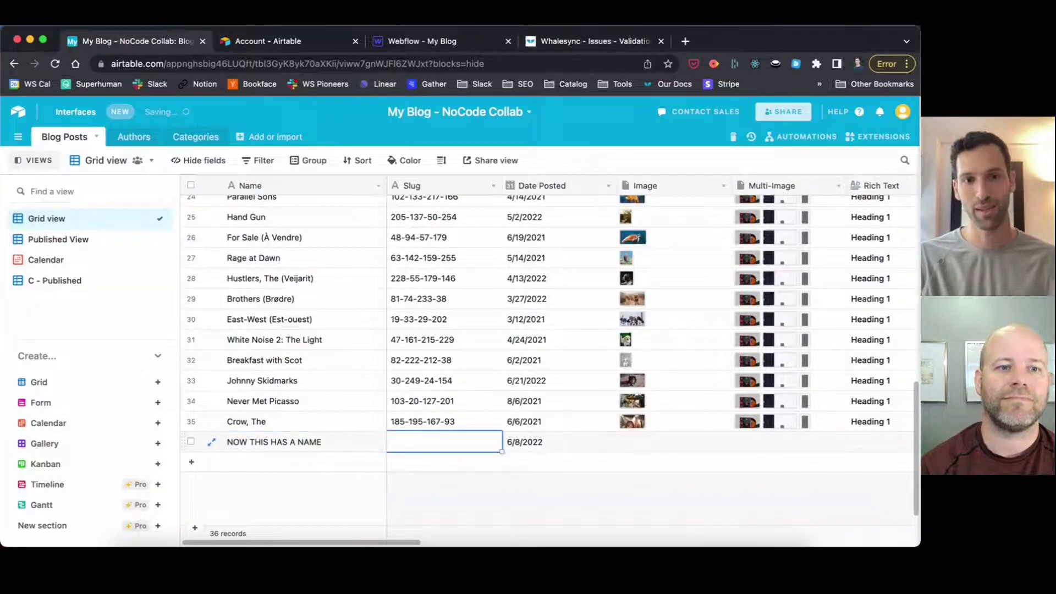
{"action": "type", "text": "SLUG"}
{"action": "key", "text": "BackSpace"}
{"action": "key", "text": "BackSpace"}
{"action": "key", "text": "BackSpace"}
{"action": "key", "text": "BackSpace"}
{"action": "type", "text": "slug"}
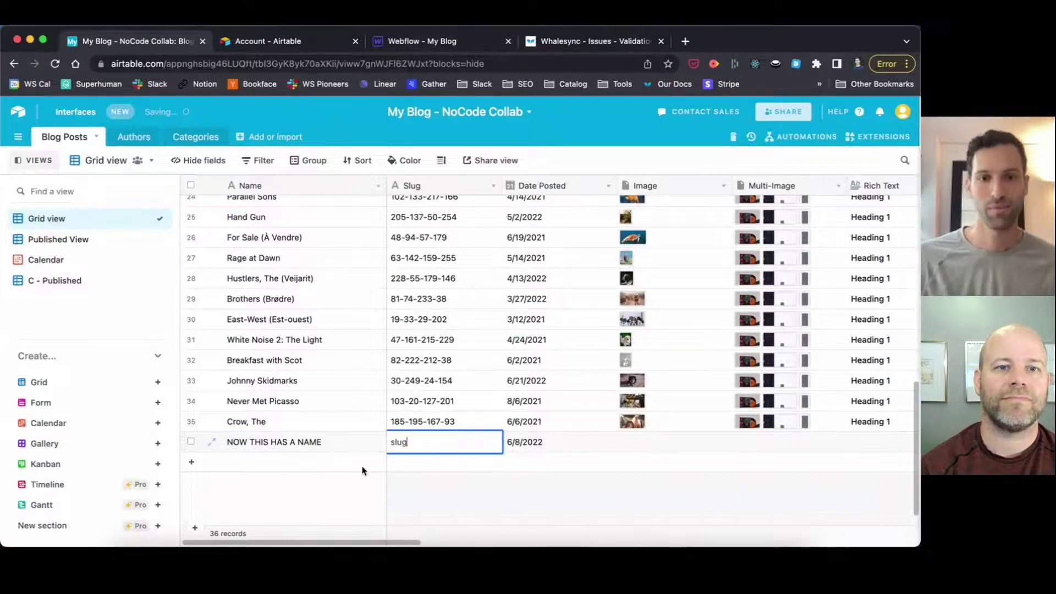
{"action": "left_click", "coordinate": [440, 505]}
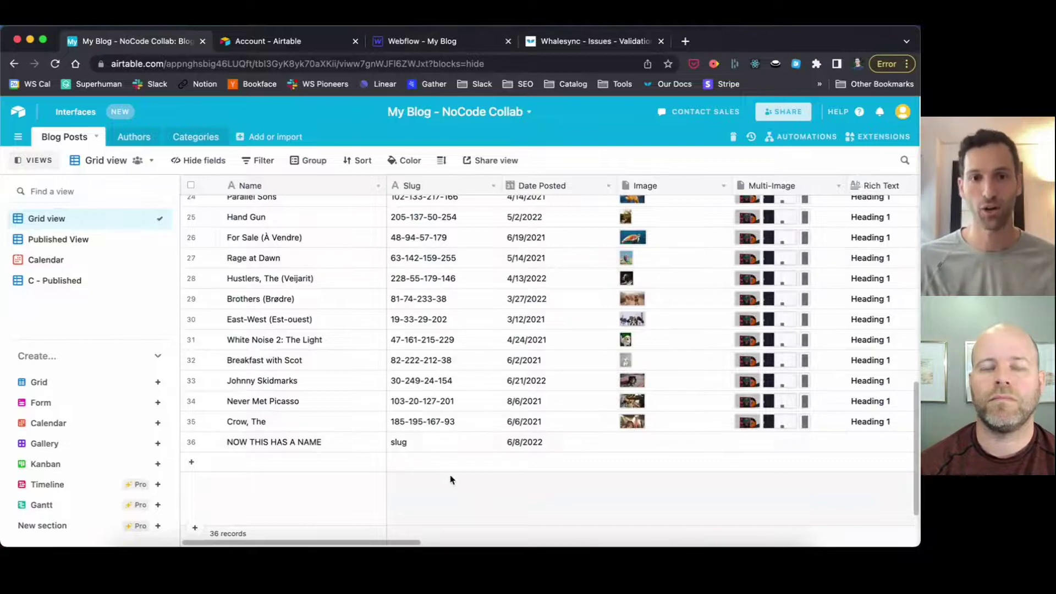
Step: Switch to Whalesync to recheck the Issues list, and look for the newly named post on the Webflow home page
{"action": "left_click", "coordinate": [572, 45]}
{"action": "left_click", "coordinate": [62, 174]}
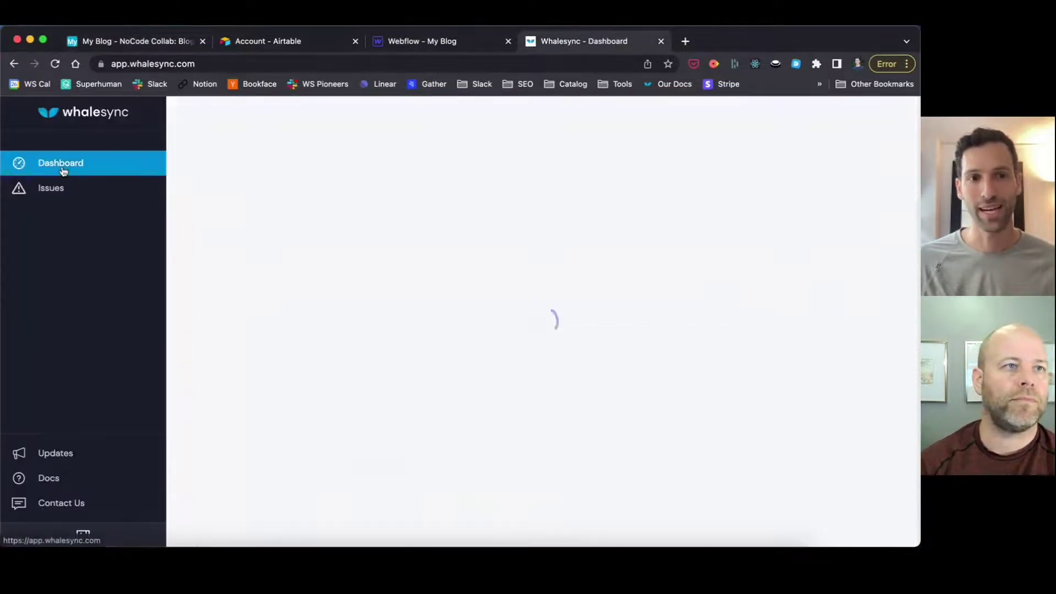
{"action": "left_click", "coordinate": [62, 191]}
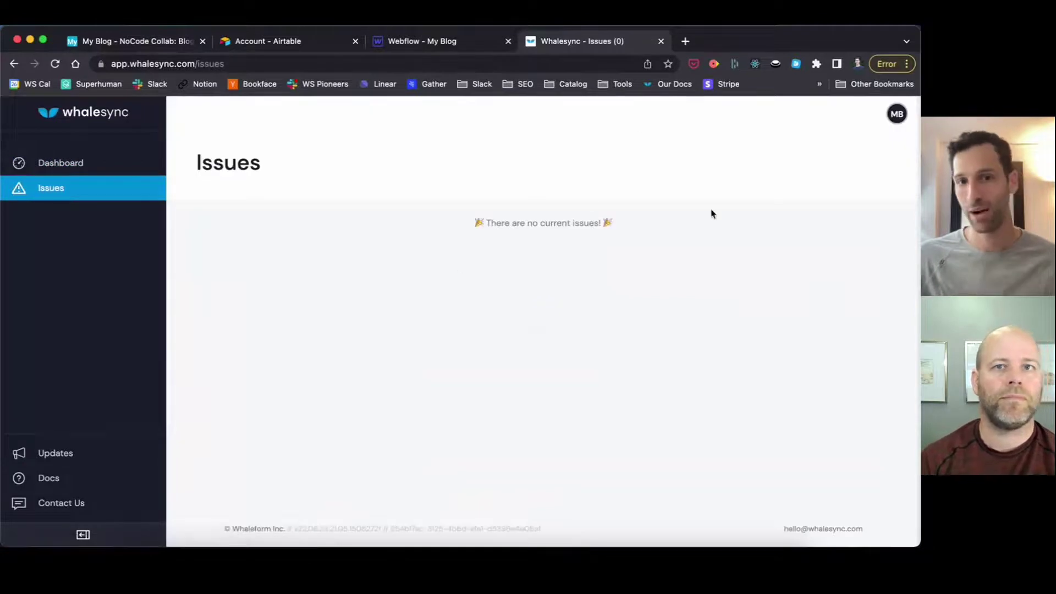
{"action": "left_click", "coordinate": [404, 43]}
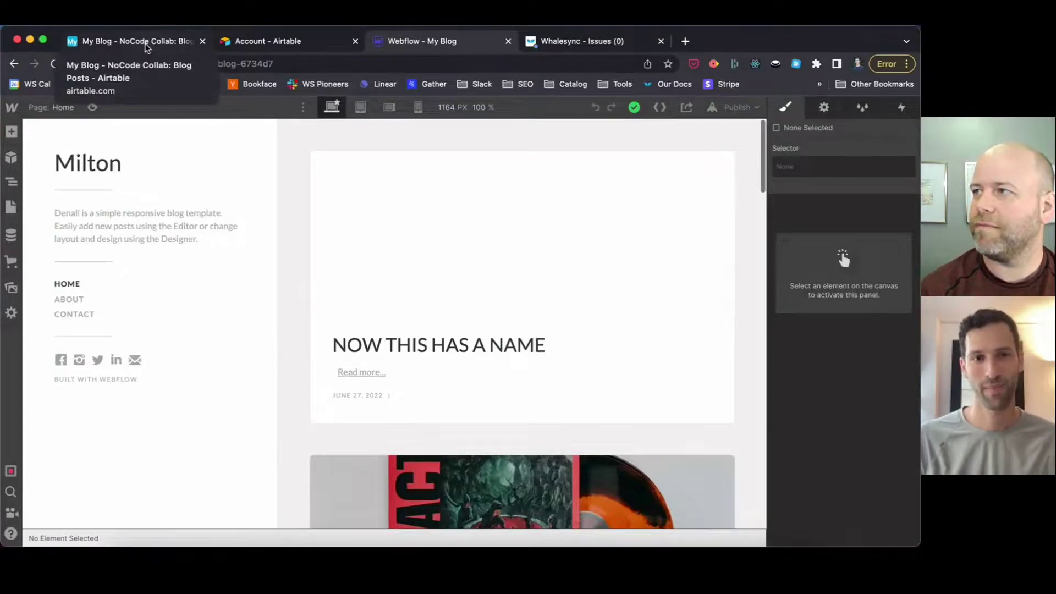
{"action": "scroll", "coordinate": [286, 246], "scroll_direction": "down", "scroll_amount": 1}
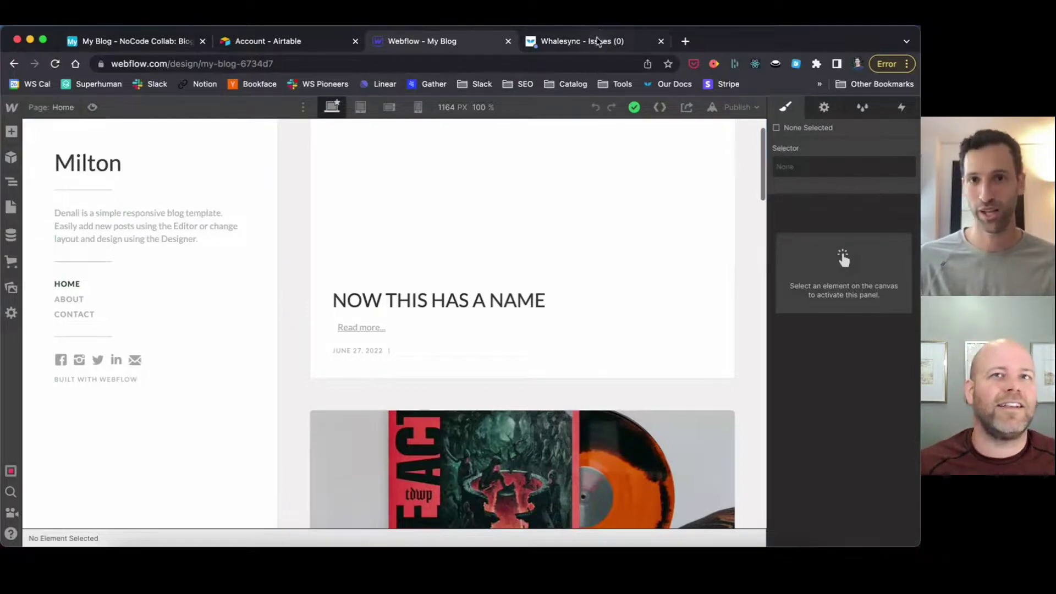
Step: Switch to Whalesync, reload the Issues list and return to the dashboard
{"action": "left_click", "coordinate": [598, 41]}
{"action": "left_click", "coordinate": [577, 149]}
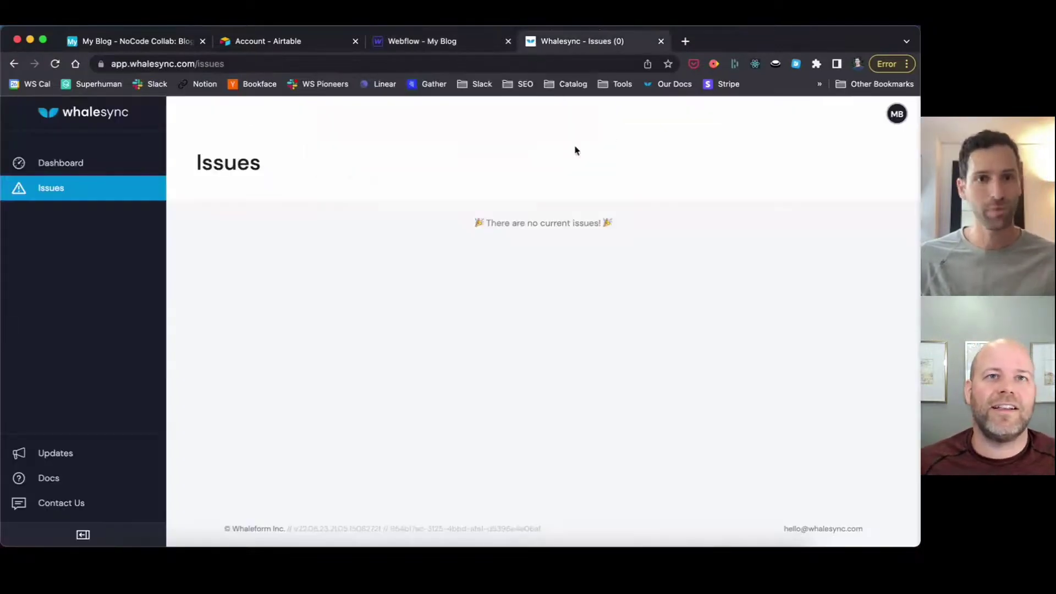
{"action": "left_click", "coordinate": [336, 64]}
{"action": "key", "text": "Return"}
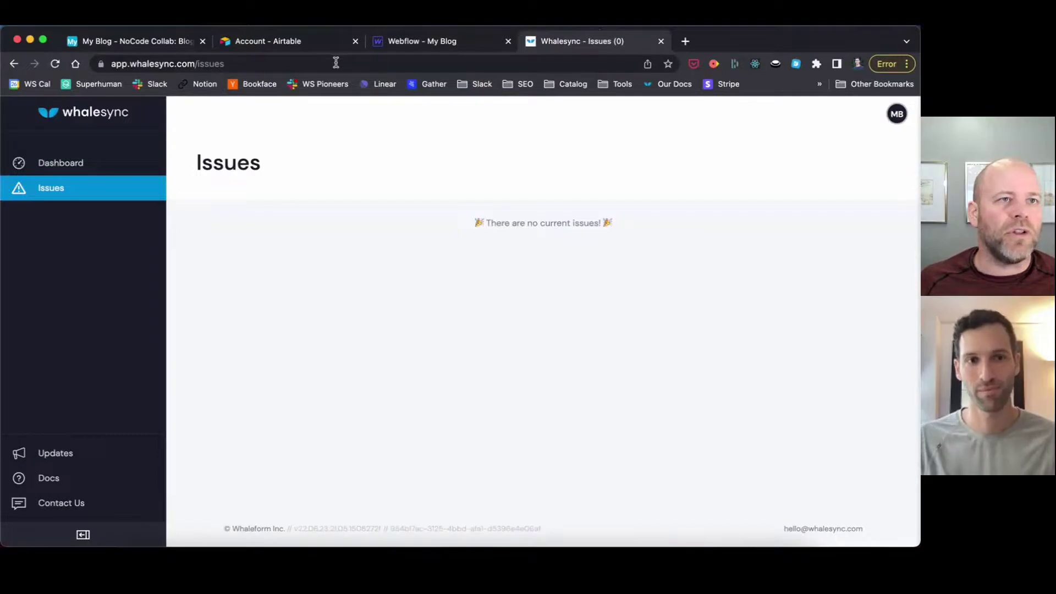
{"action": "left_click", "coordinate": [60, 163]}
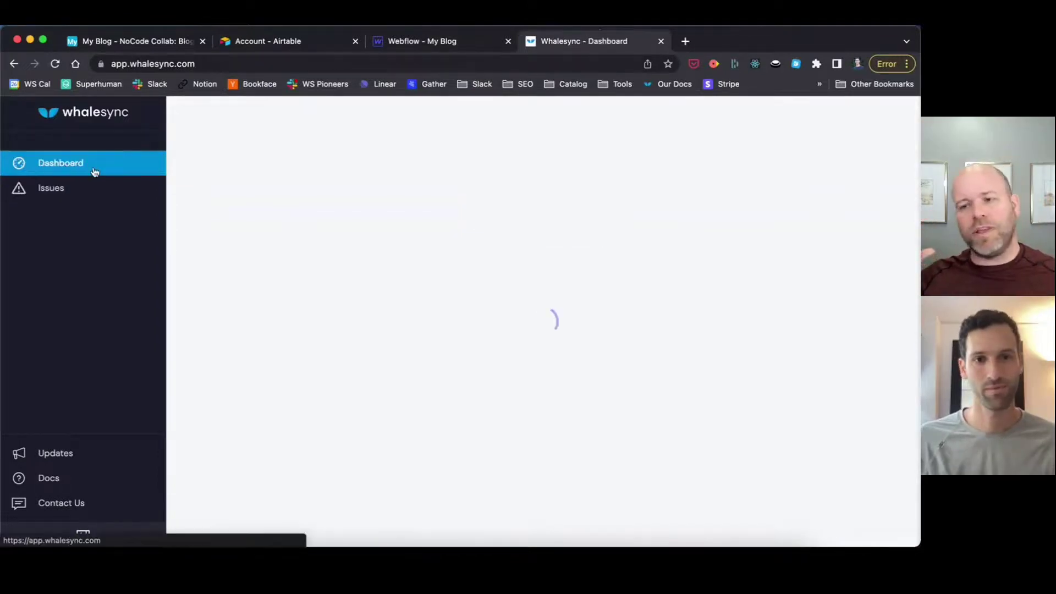